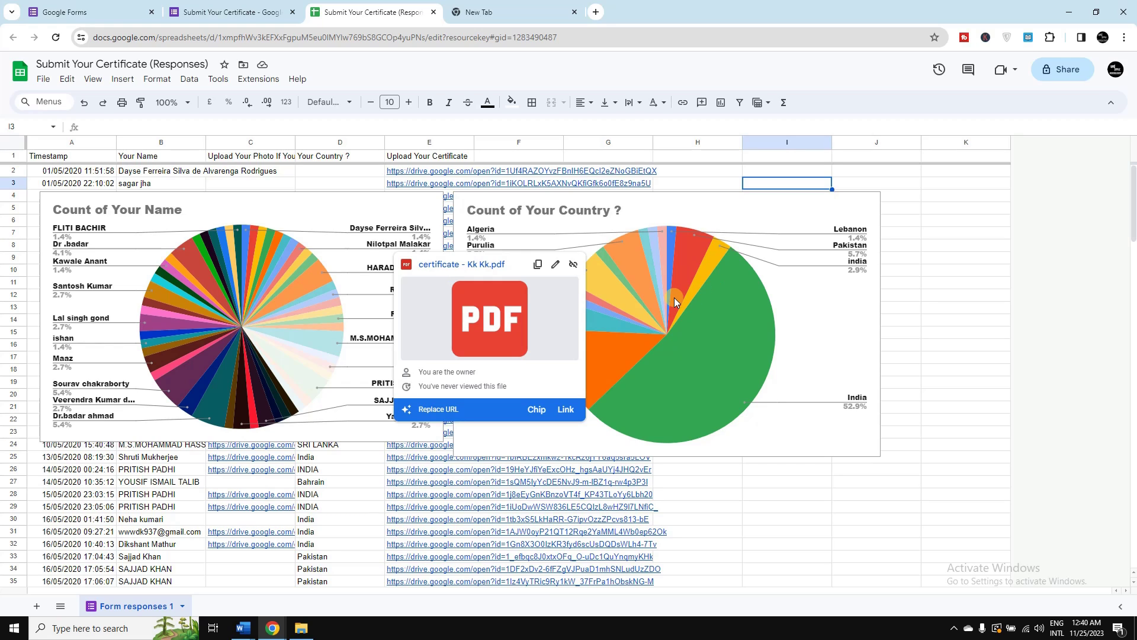
Switch from the charted sheet to the form's Responses summary showing 74 responses
key(ctrl+Page_Up)
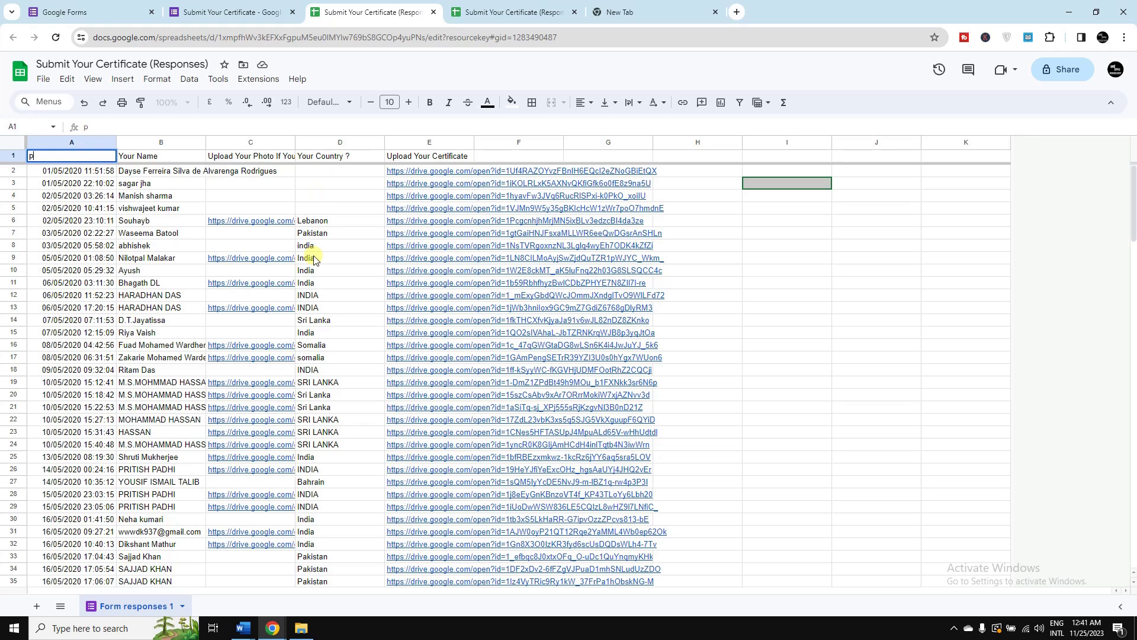
Insert a chart from the 'Your Country ?' column D
click(322, 145)
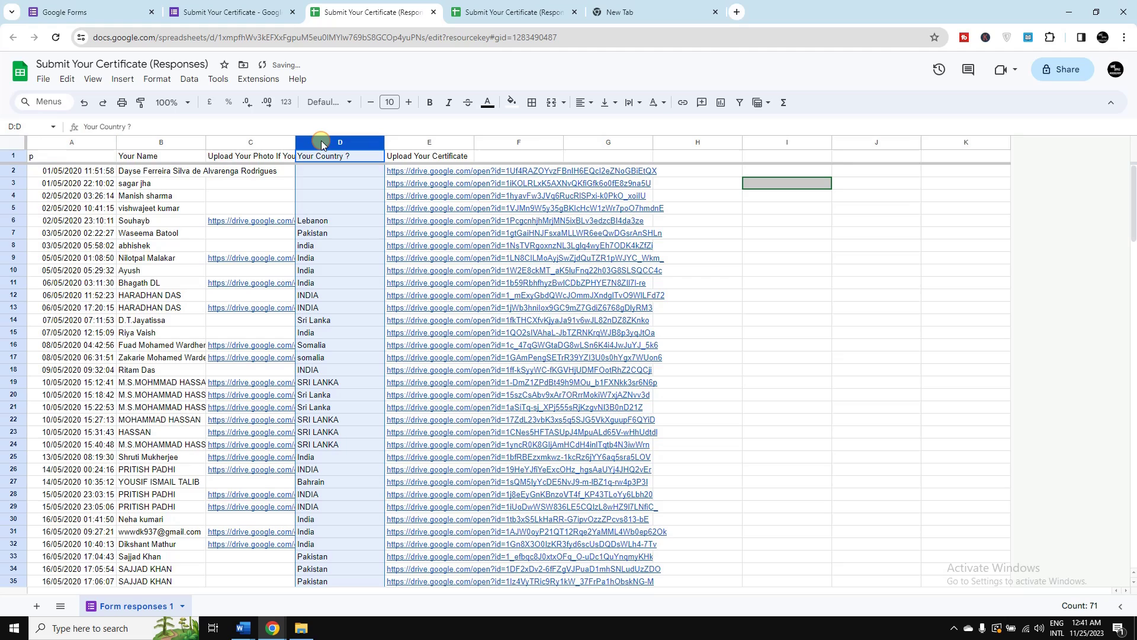
click(123, 80)
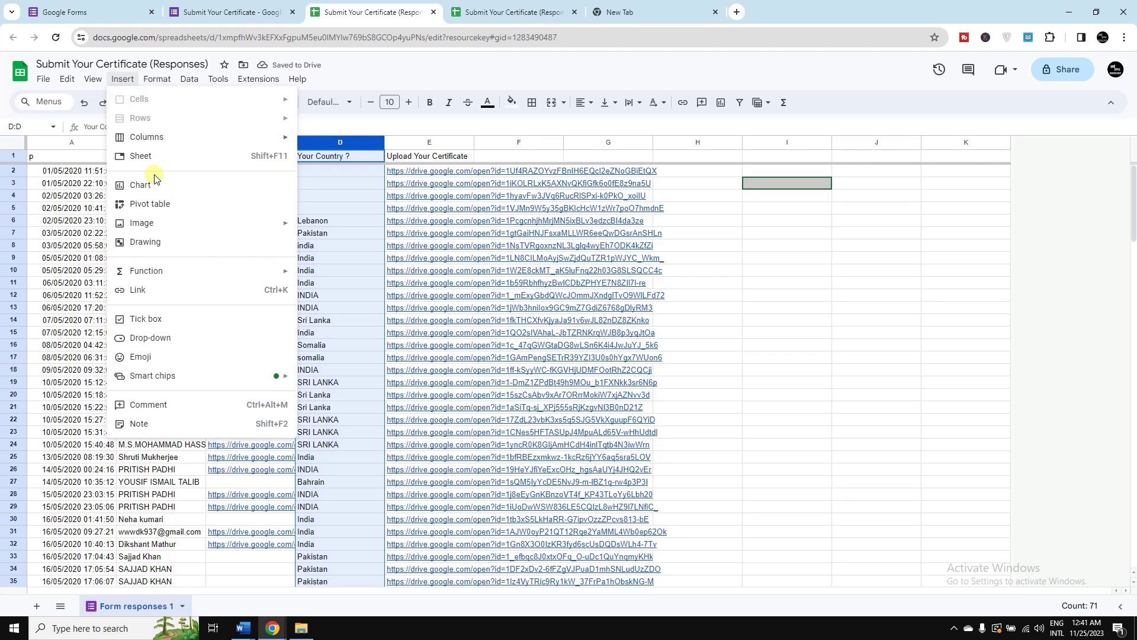
click(142, 188)
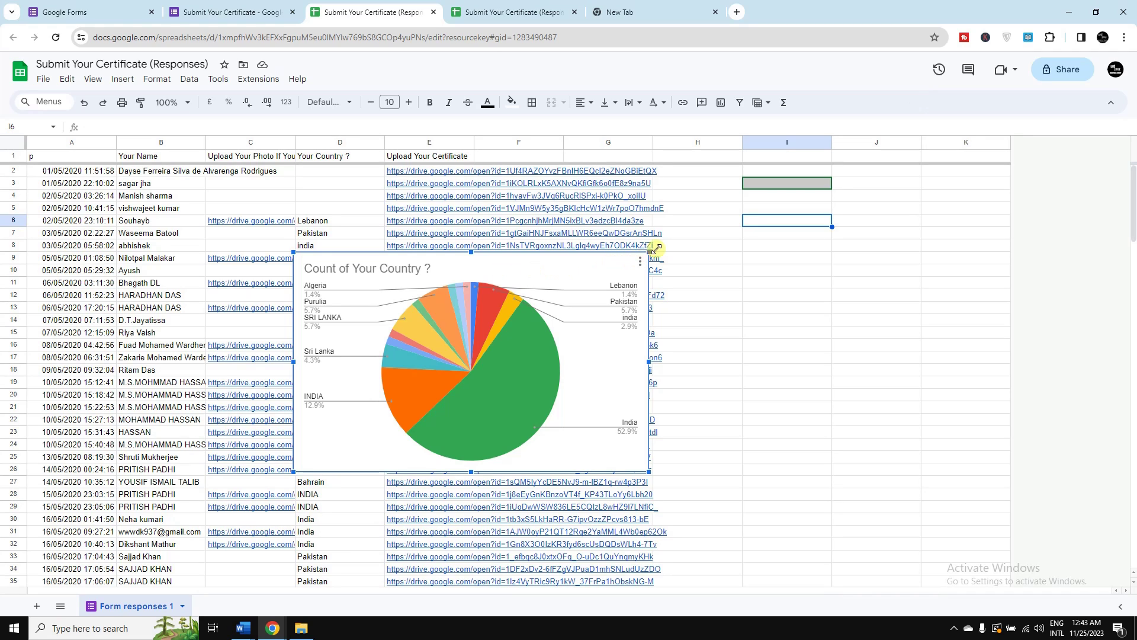
Enlarge the 'Count of Your Country ?' pie chart and move it over the response table
drag(651, 251, 756, 188)
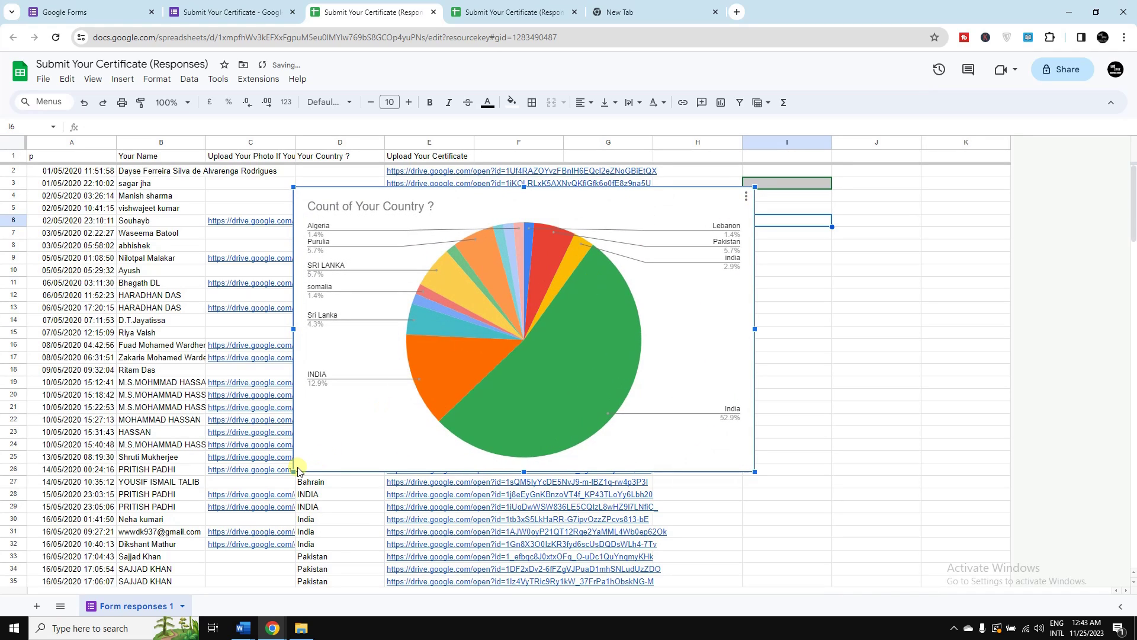
drag(294, 469, 254, 503)
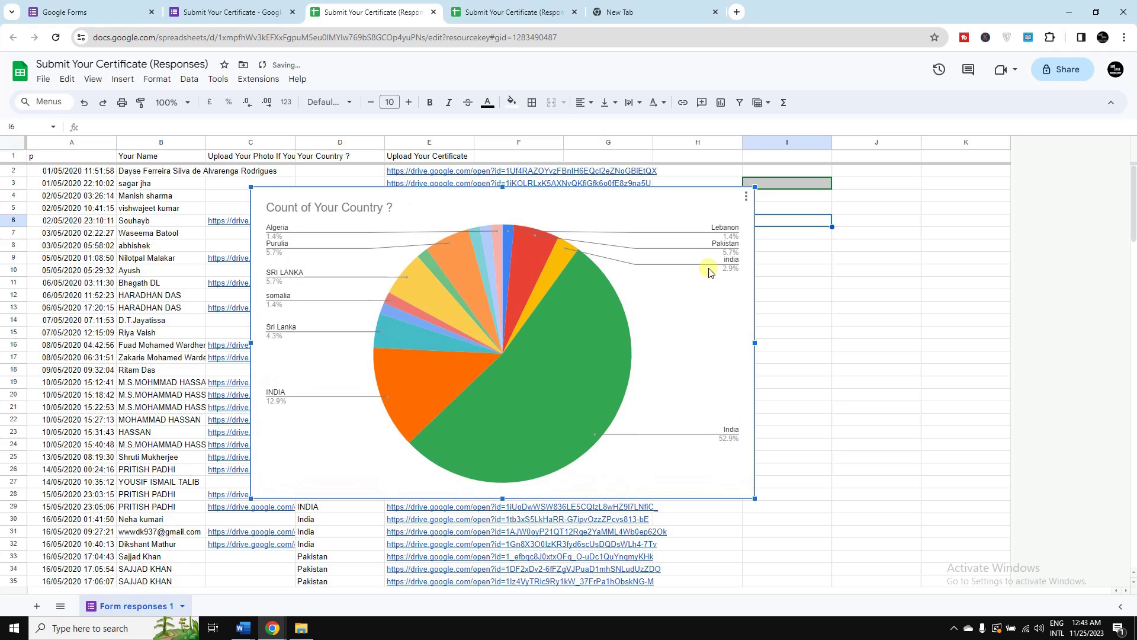
drag(675, 201, 594, 258)
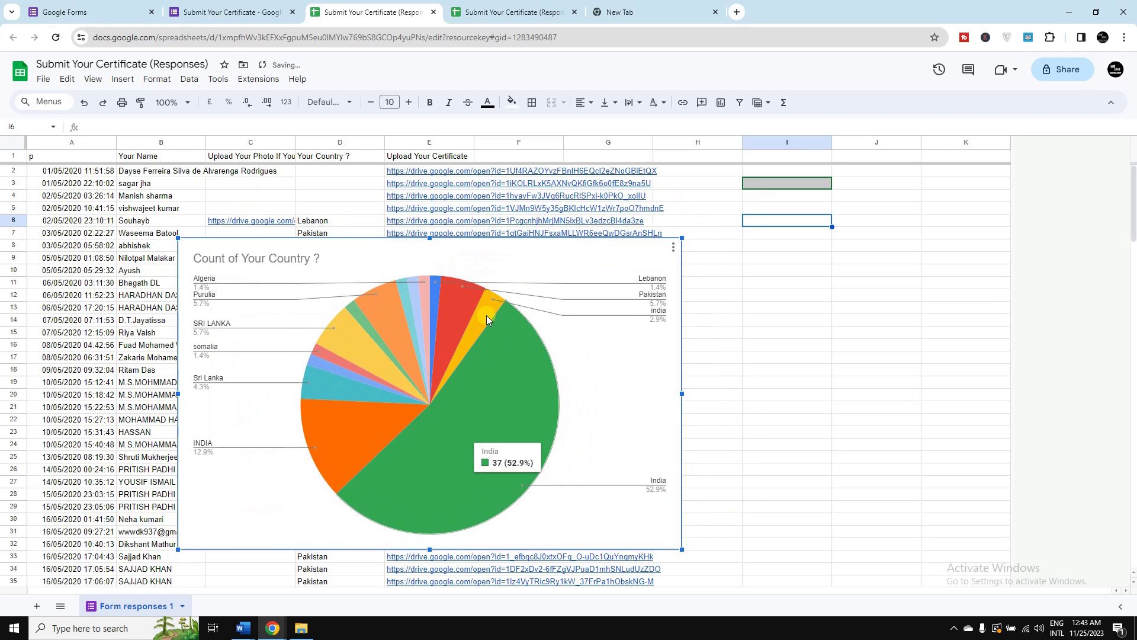
In the chart editor, try the 3D pie chart type, then revert to a flat Pie chart
click(674, 247)
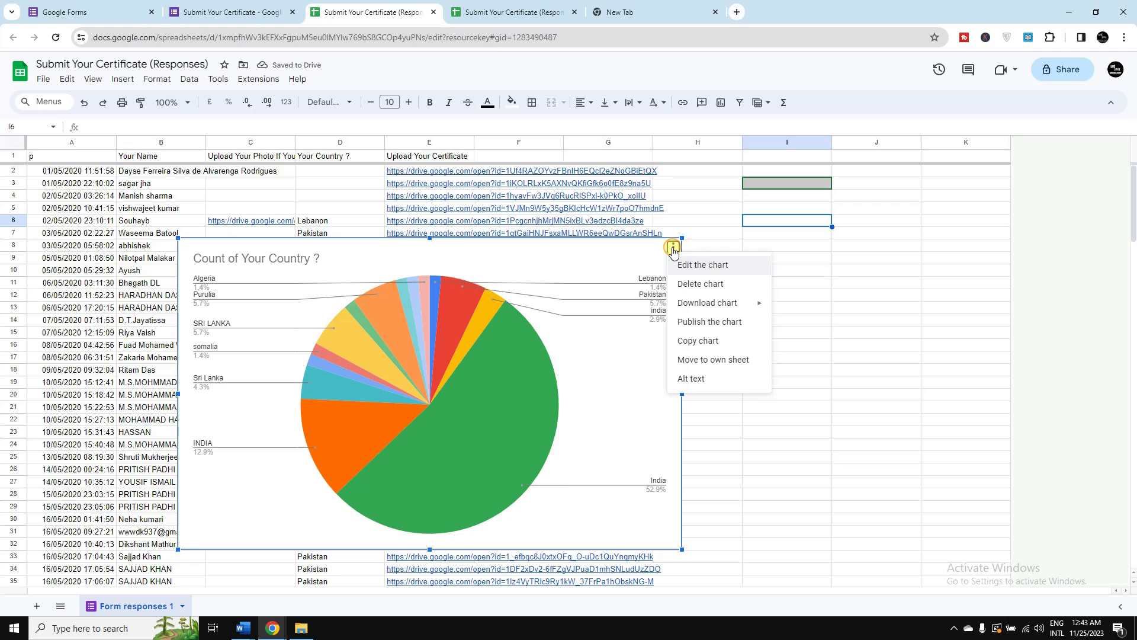
click(701, 266)
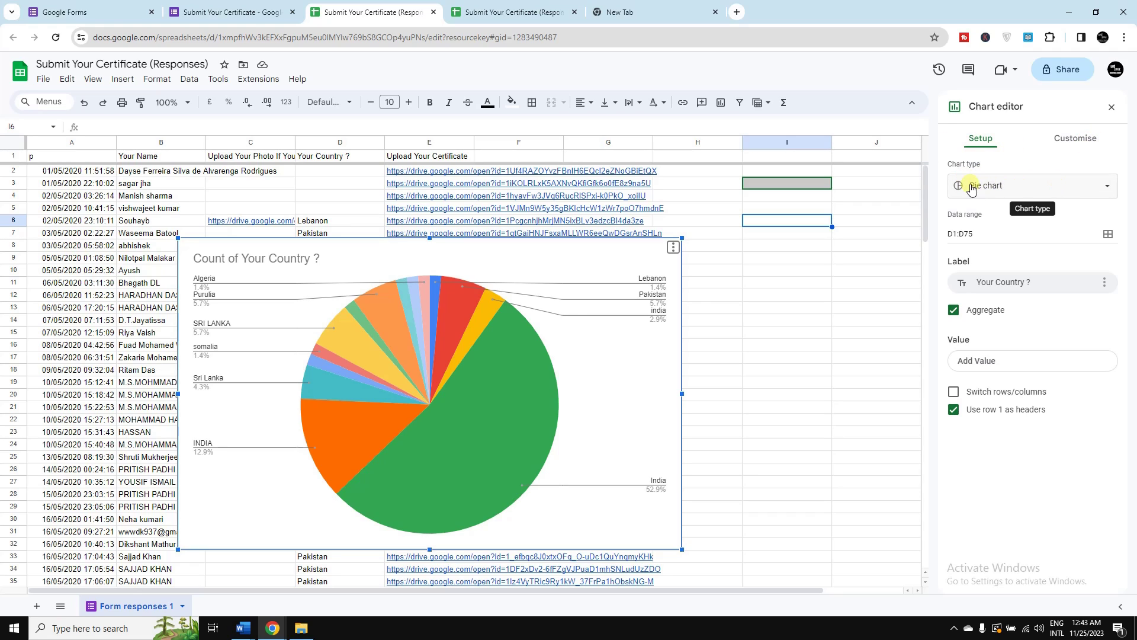
click(1106, 187)
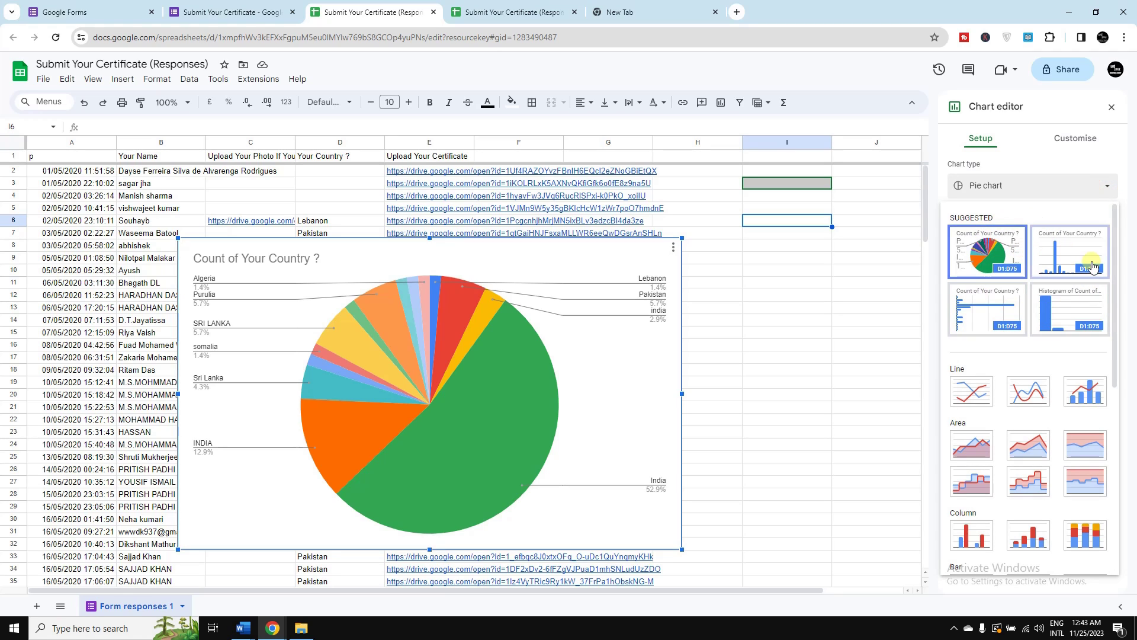
scroll(1013, 306, down, 5)
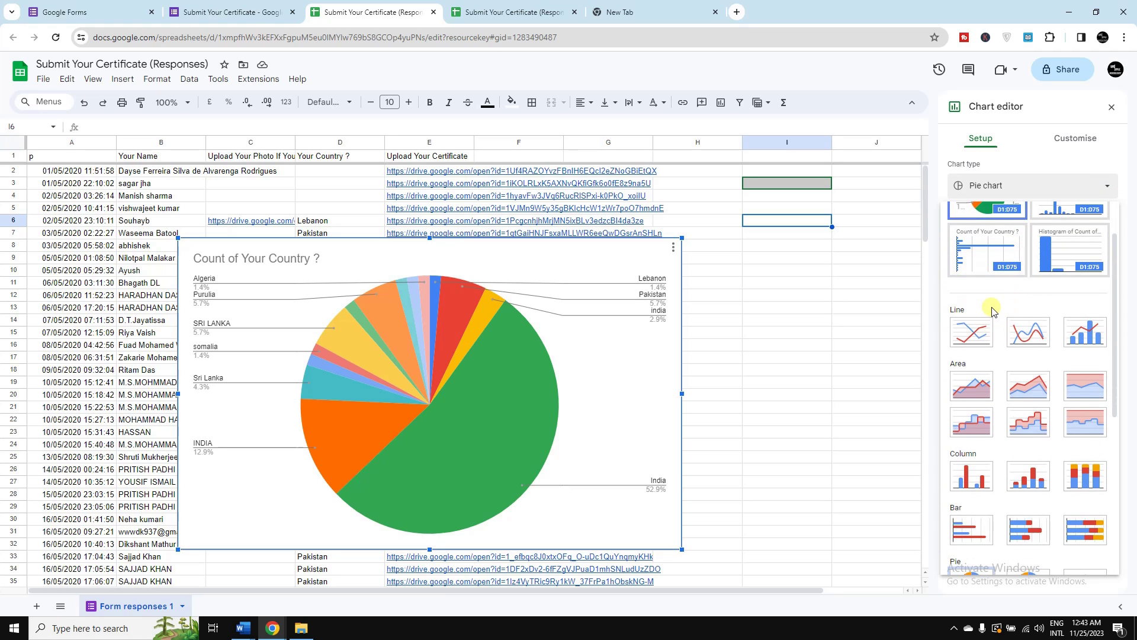
scroll(1002, 314, down, 1)
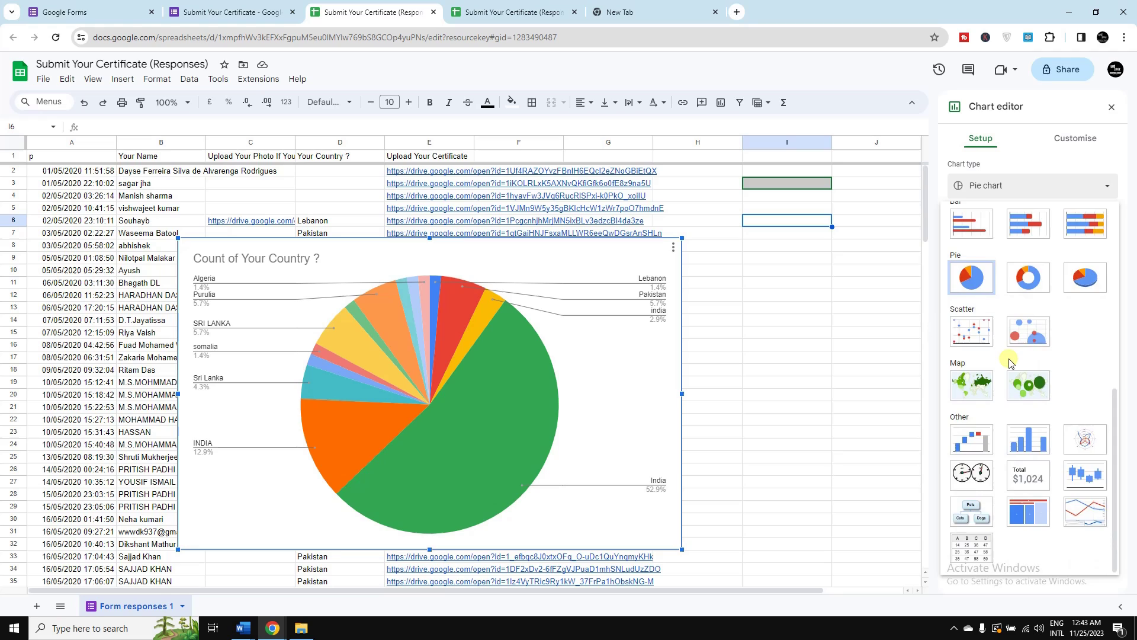
scroll(1025, 368, up, 2)
scroll(1063, 358, down, 2)
click(1080, 337)
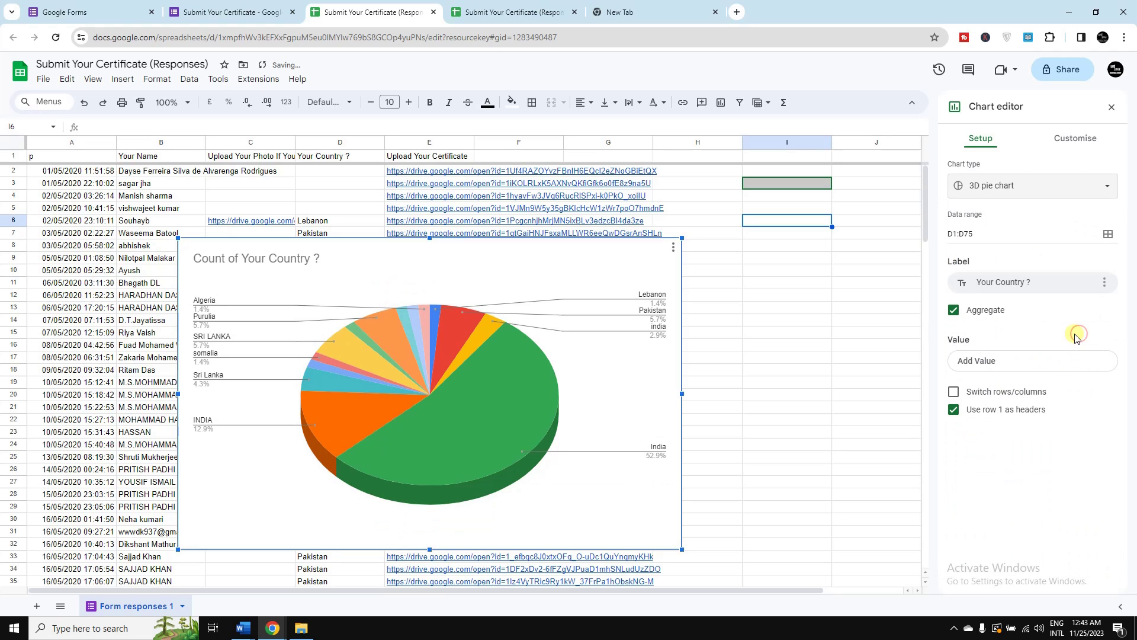
click(1109, 185)
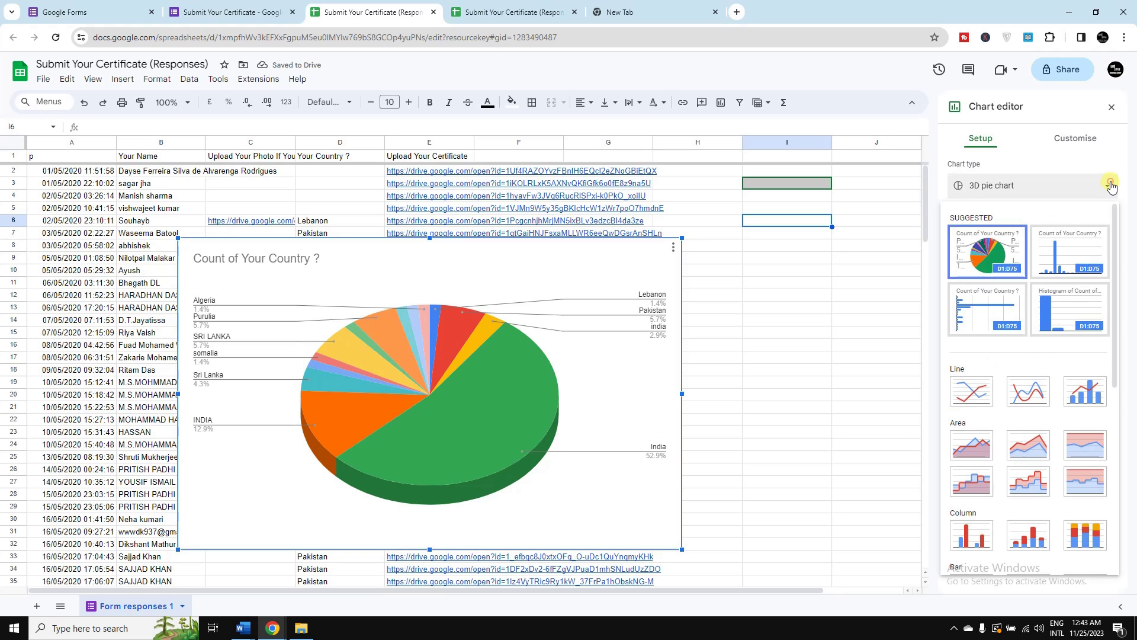
click(977, 254)
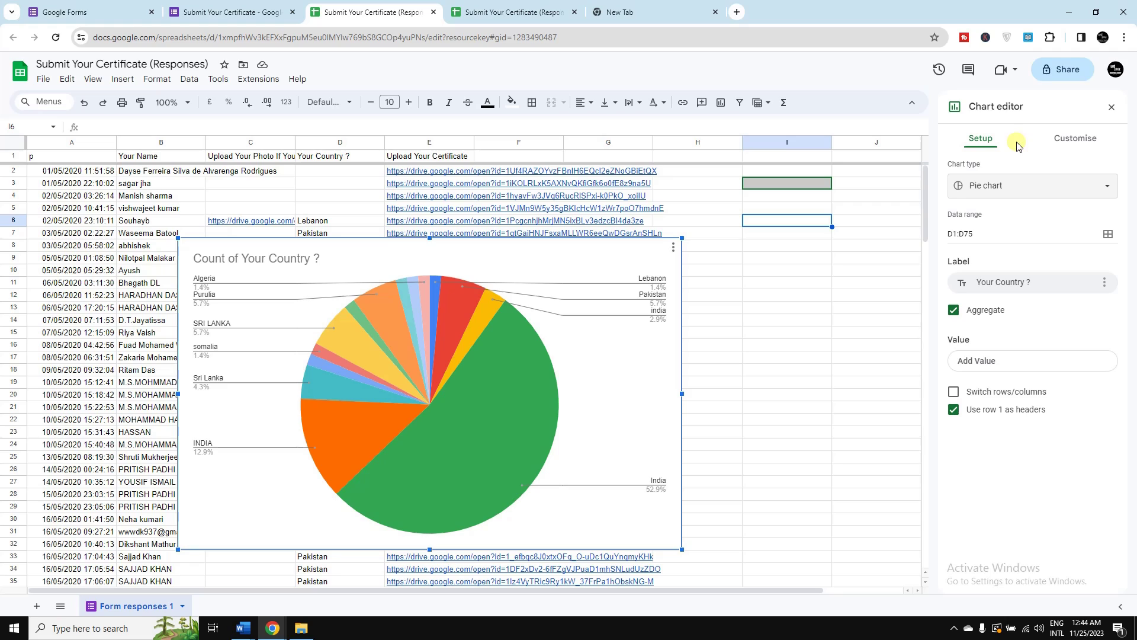
In Chart style, keep a white background after trying yellow, and set the font to Wide
click(1077, 141)
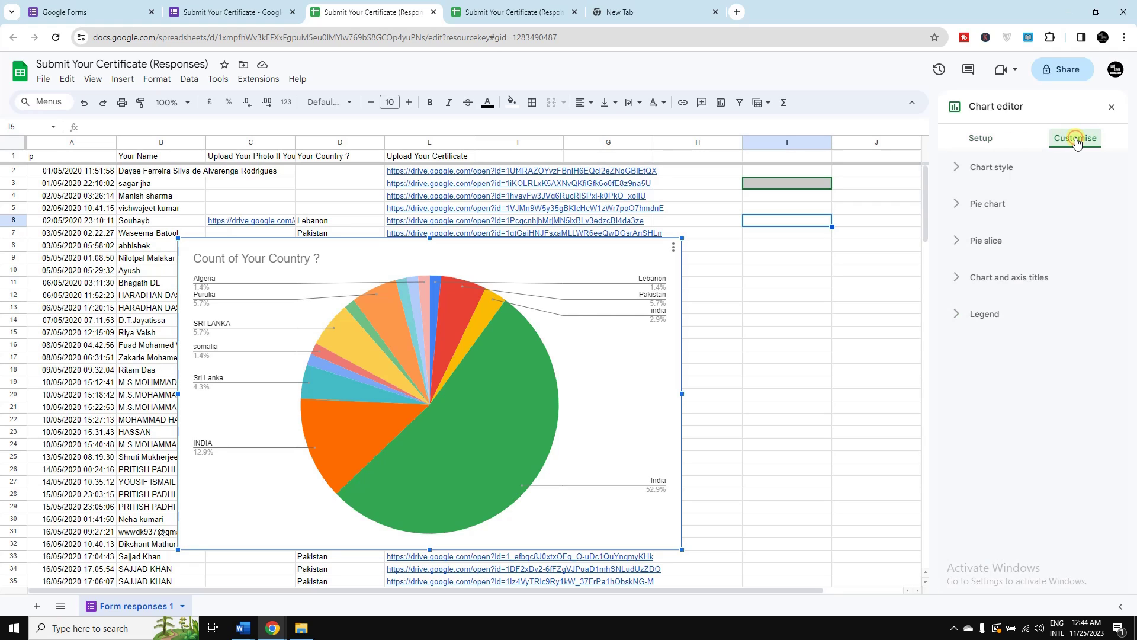
click(954, 169)
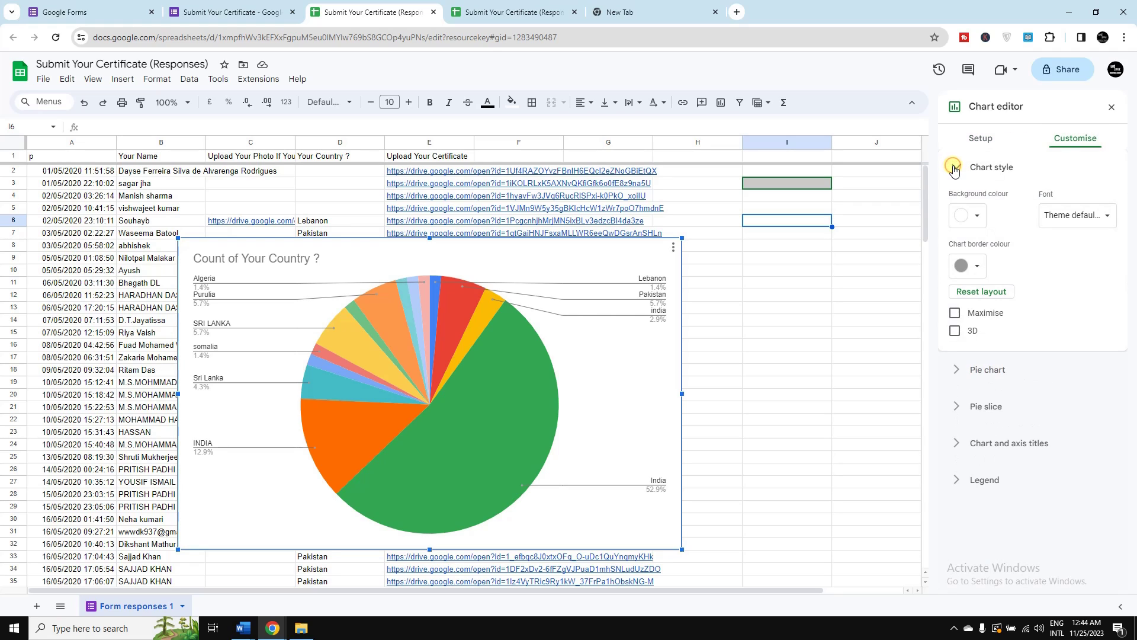
click(979, 216)
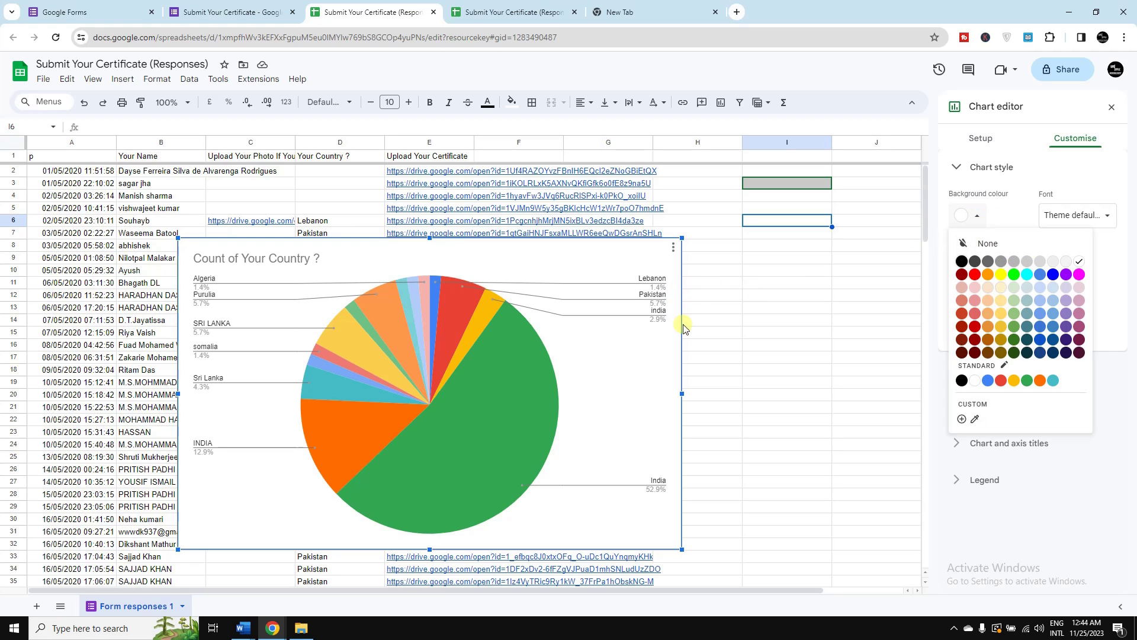
click(1001, 275)
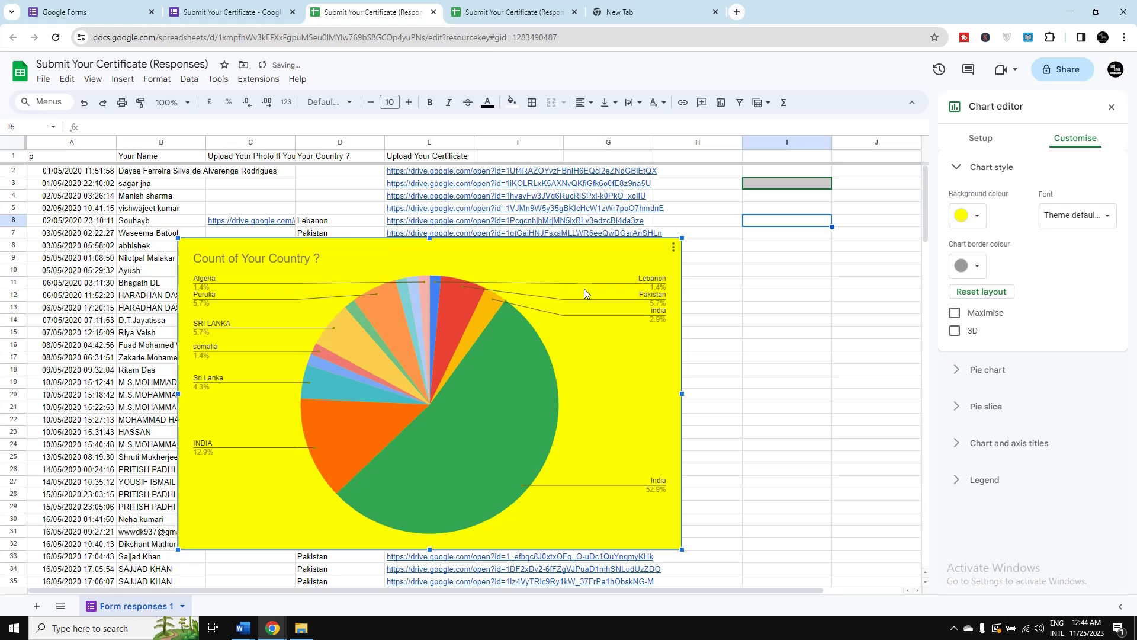
click(977, 216)
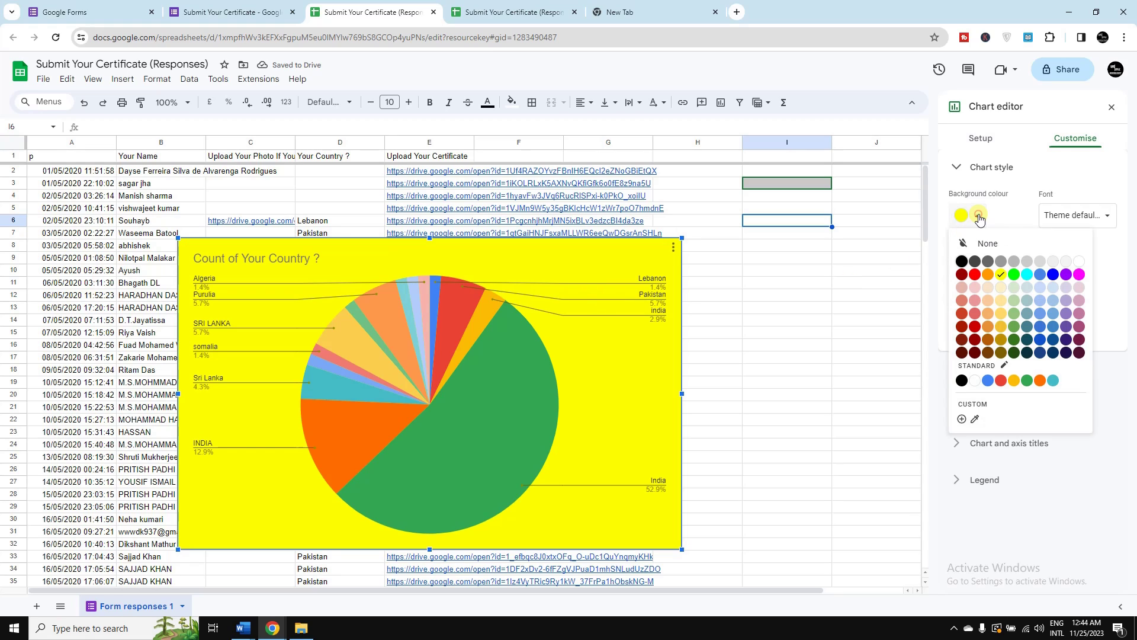
click(975, 382)
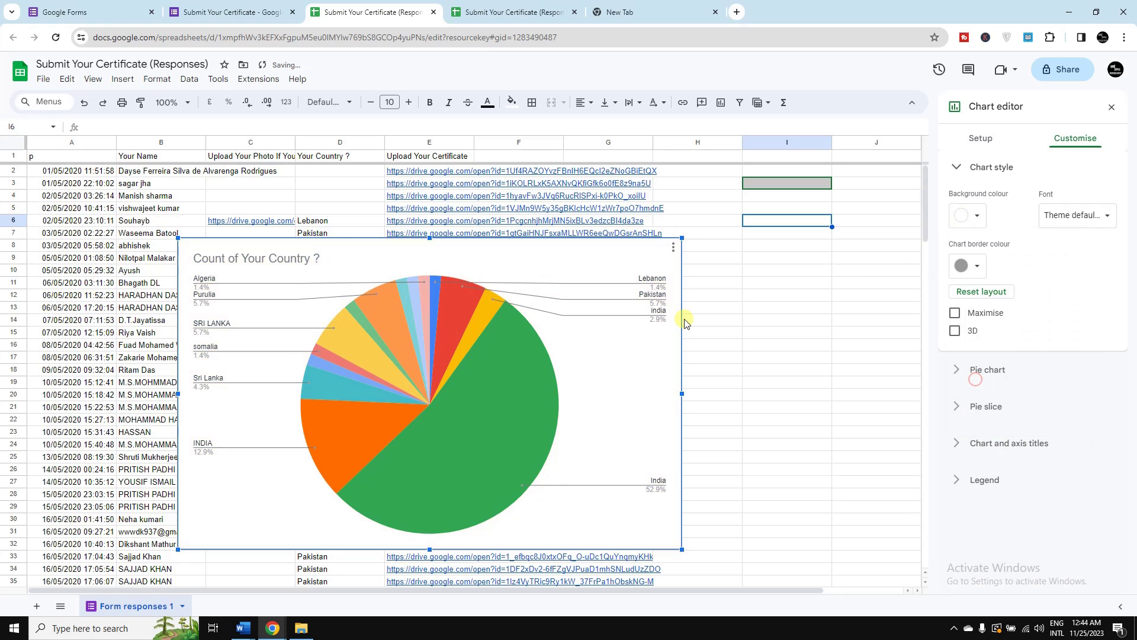
click(1105, 218)
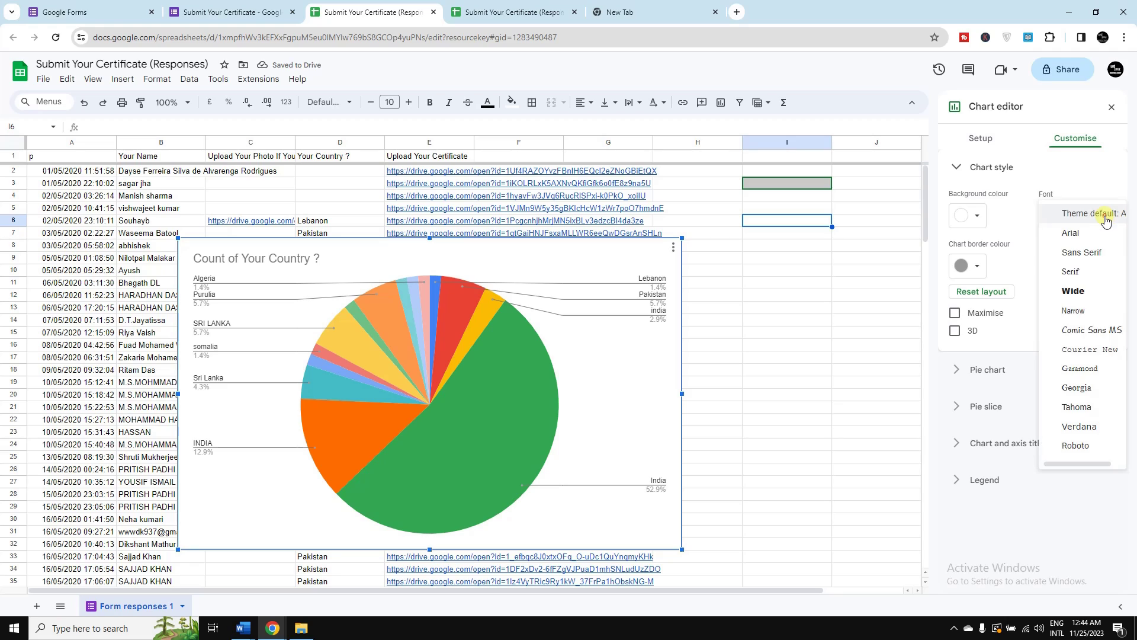
click(1074, 291)
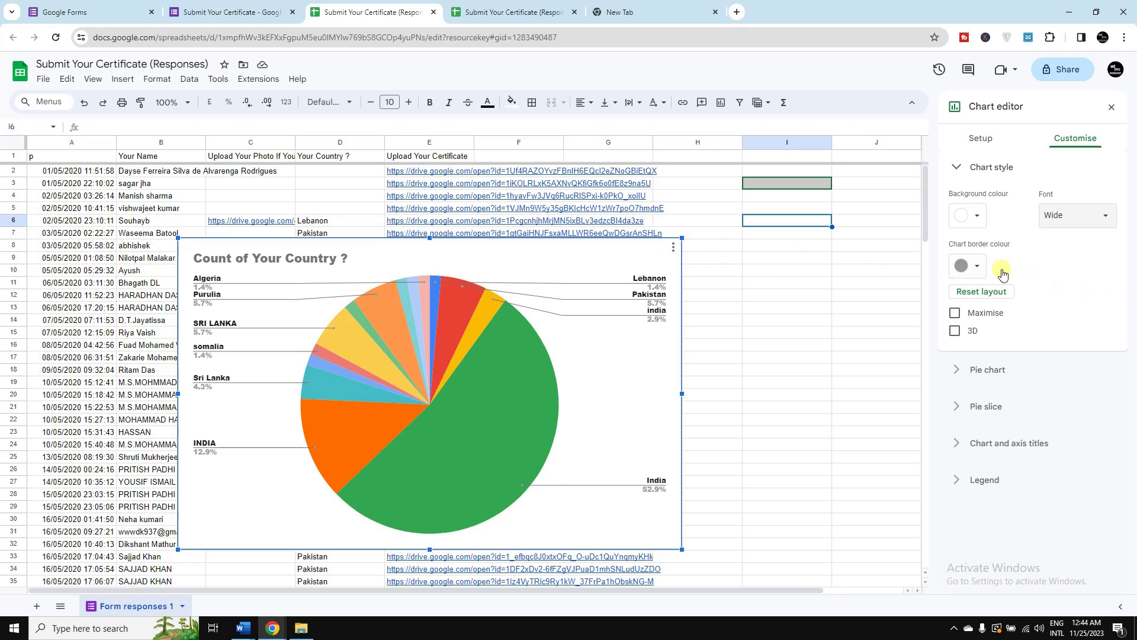
Make the chart border white after trying blue, then toggle 3D on and off
click(977, 268)
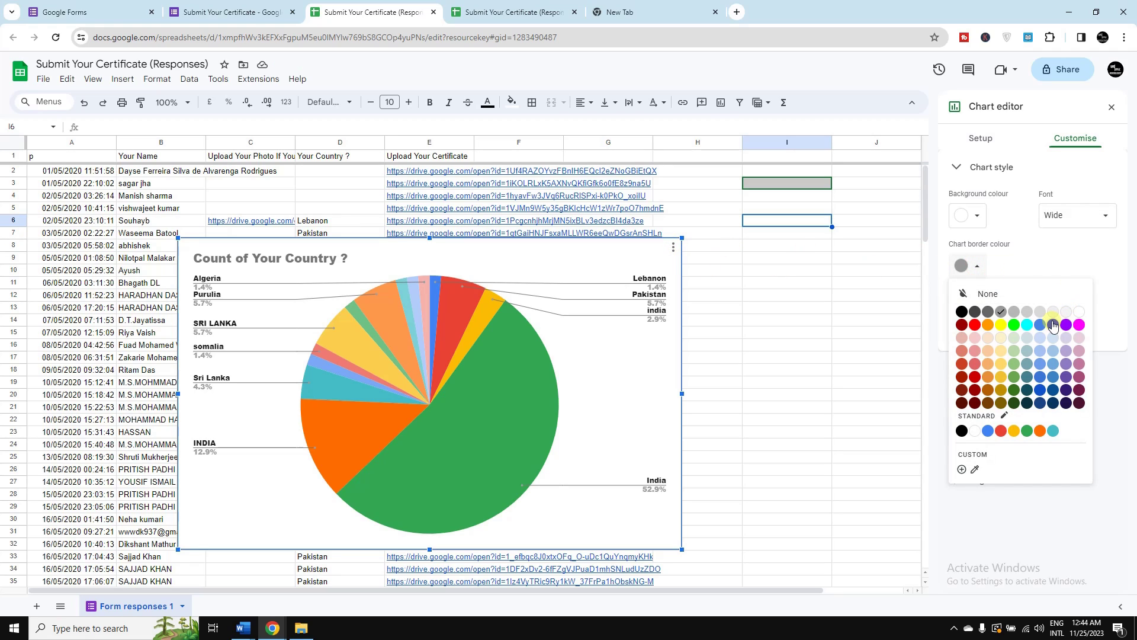
click(1052, 321)
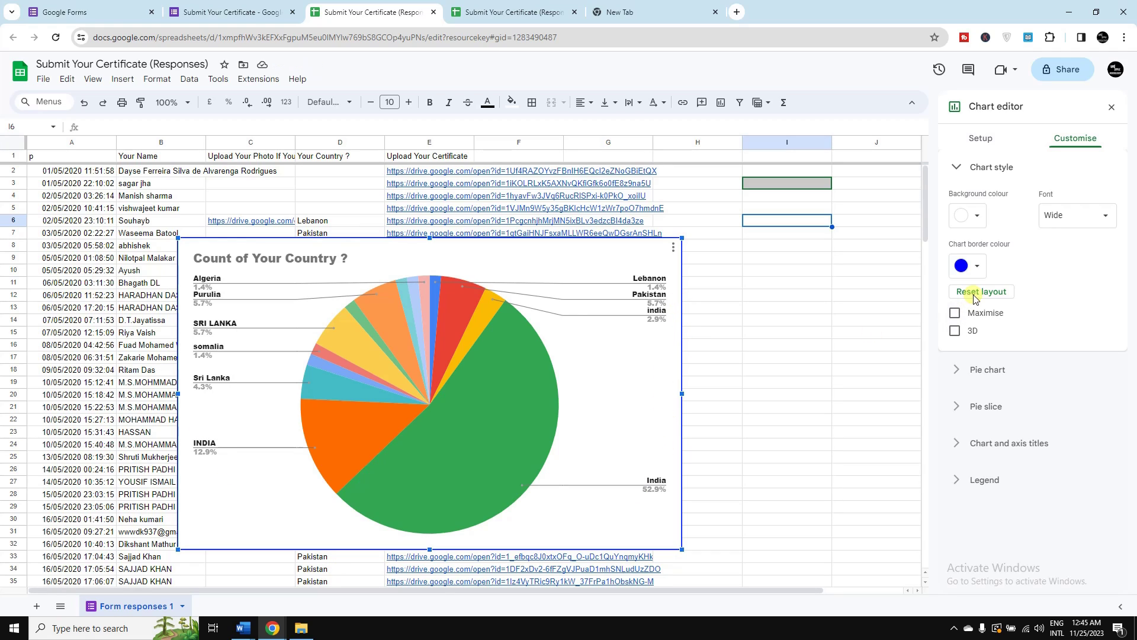
click(977, 268)
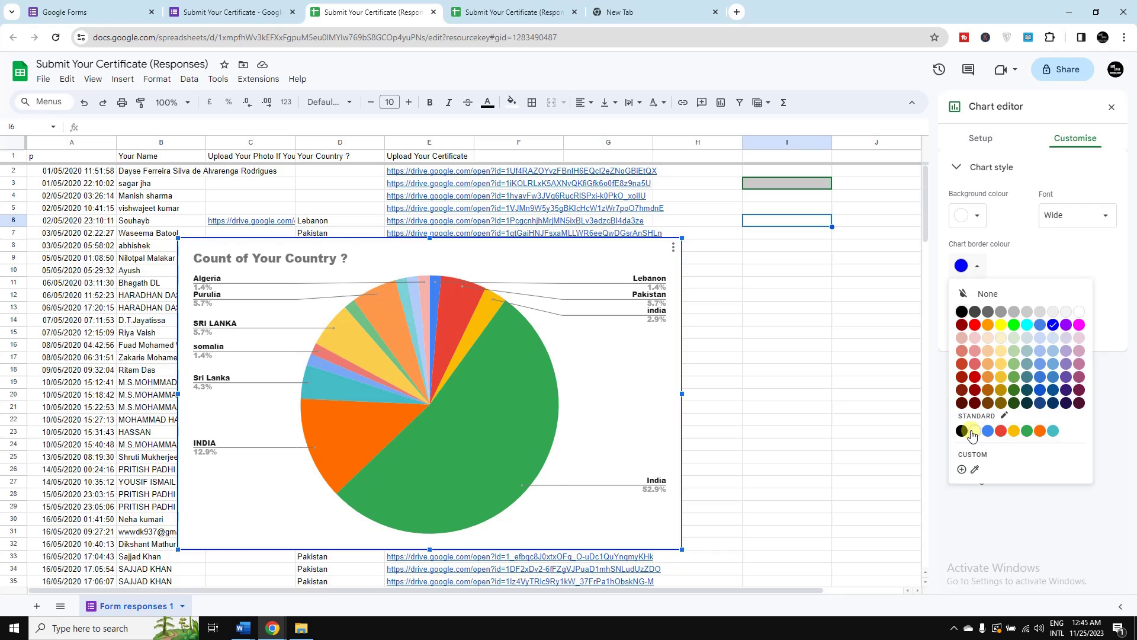
click(975, 431)
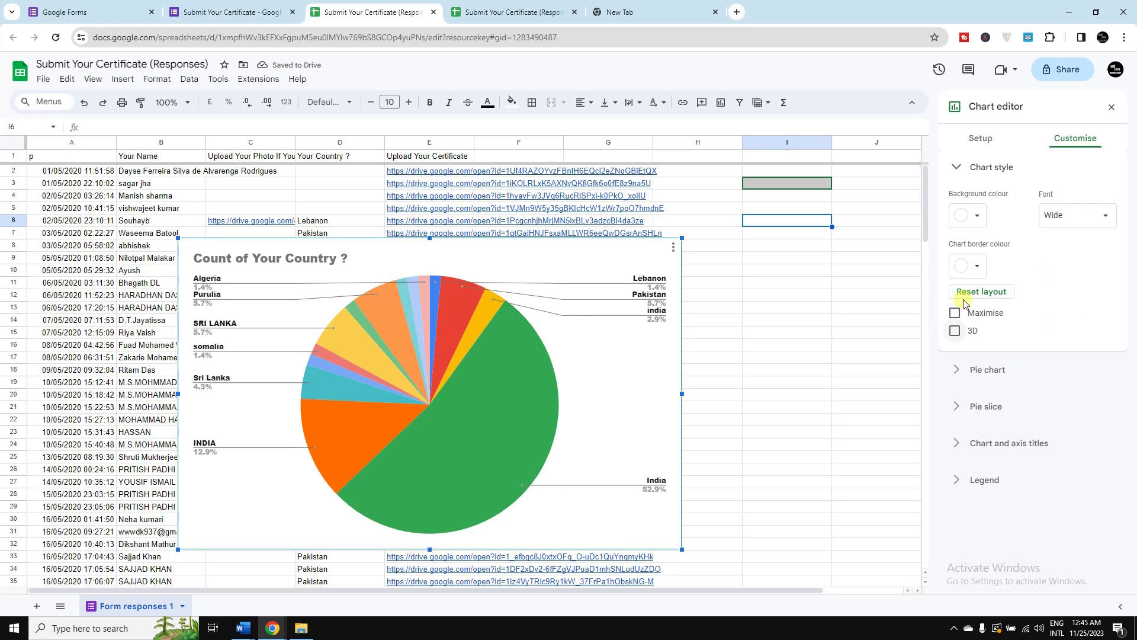
click(492, 353)
click(955, 331)
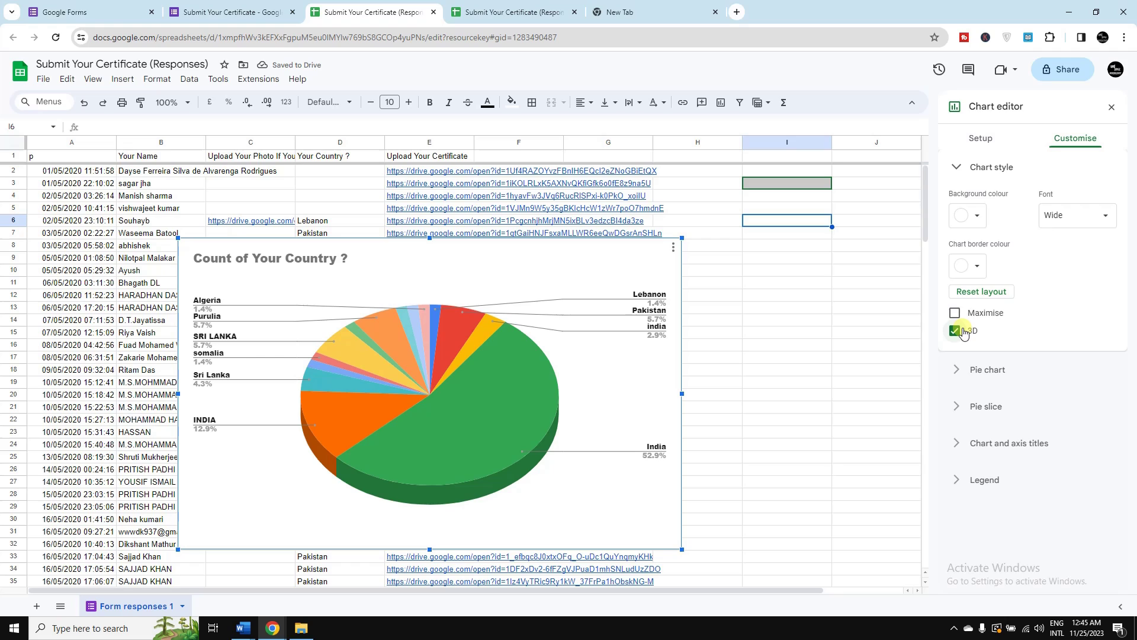
click(954, 333)
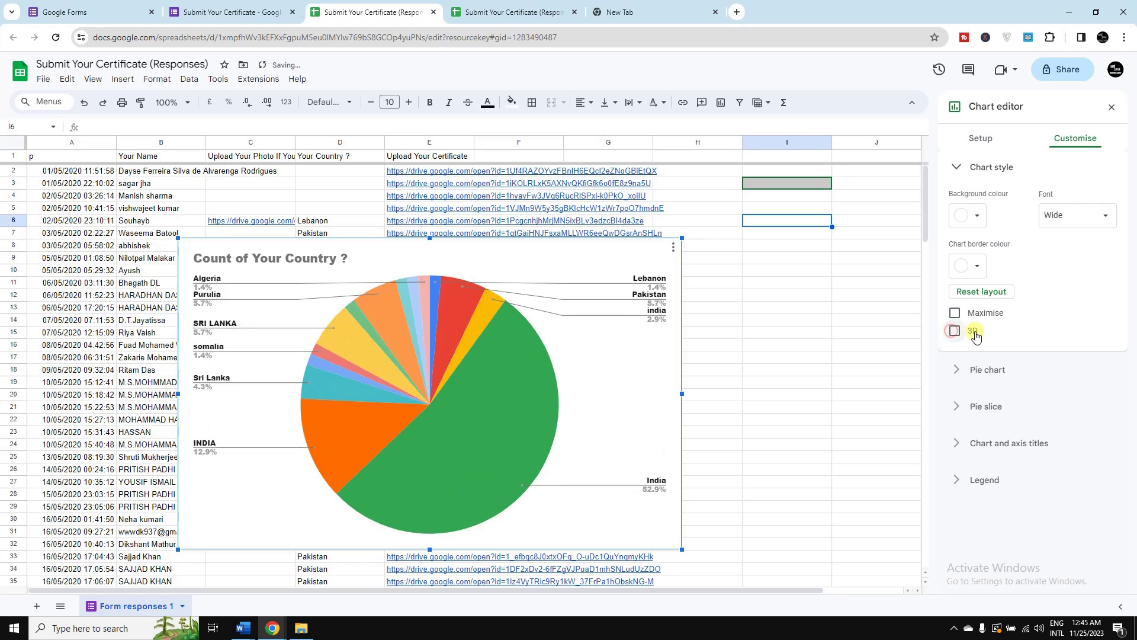
Label pie slices with their values in italic, with Auto text colour after trying dark purple
click(954, 371)
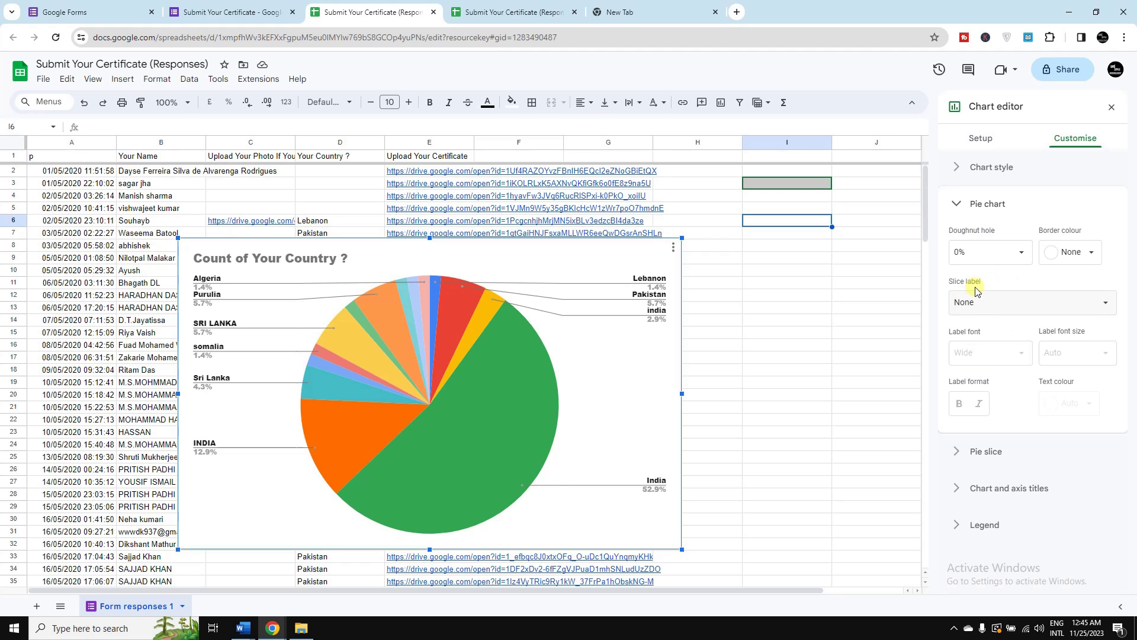
click(1106, 306)
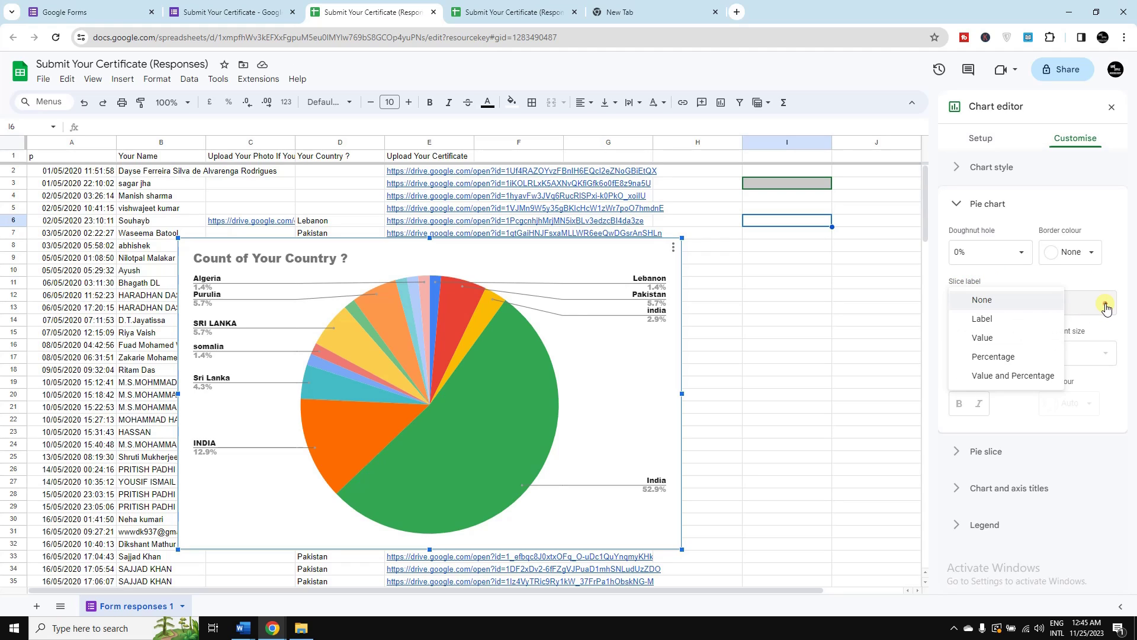
click(984, 339)
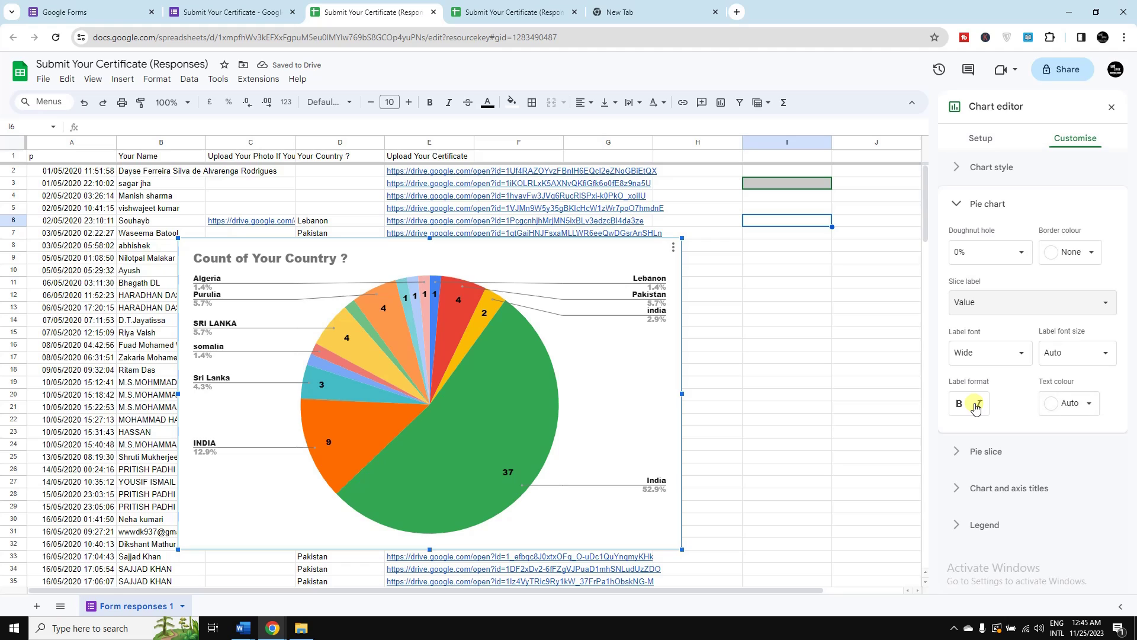
click(976, 407)
click(976, 406)
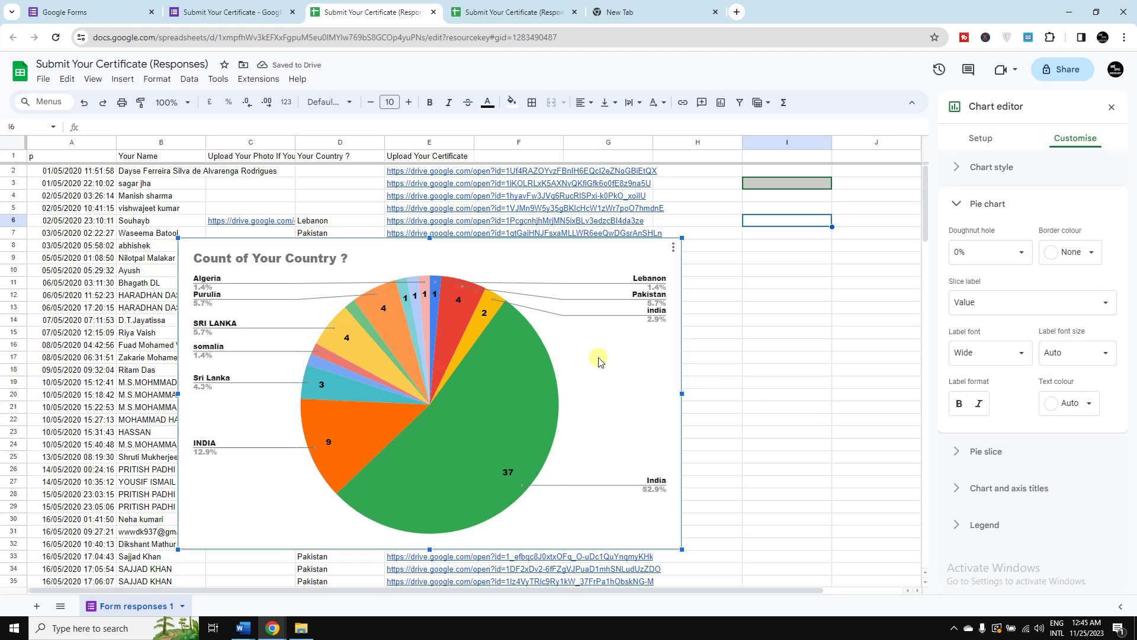
click(1092, 409)
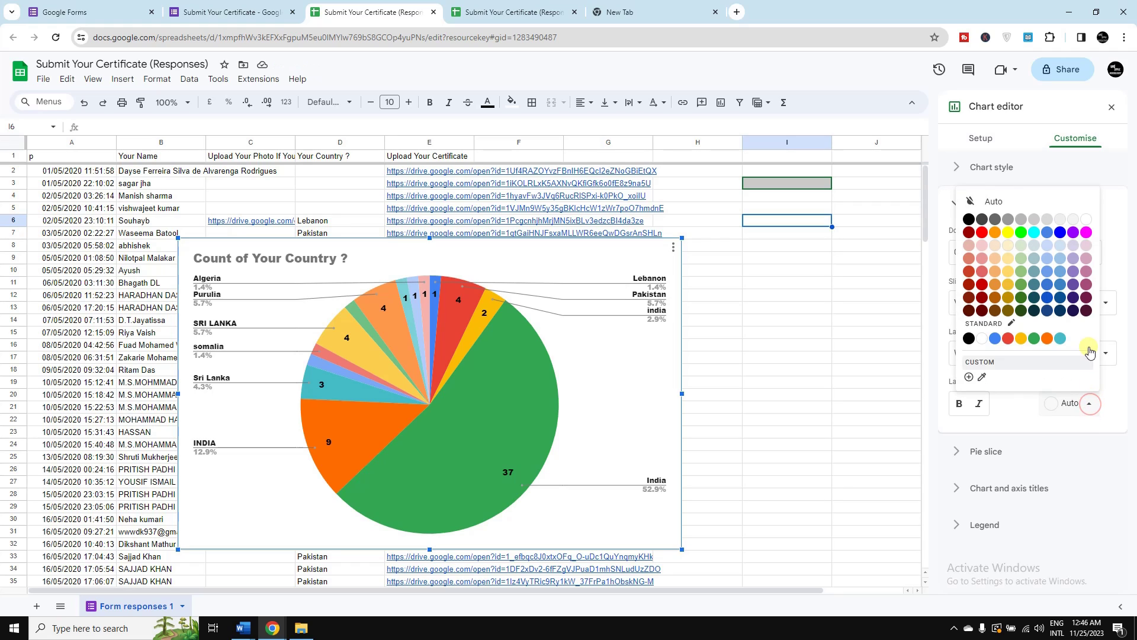
click(1073, 299)
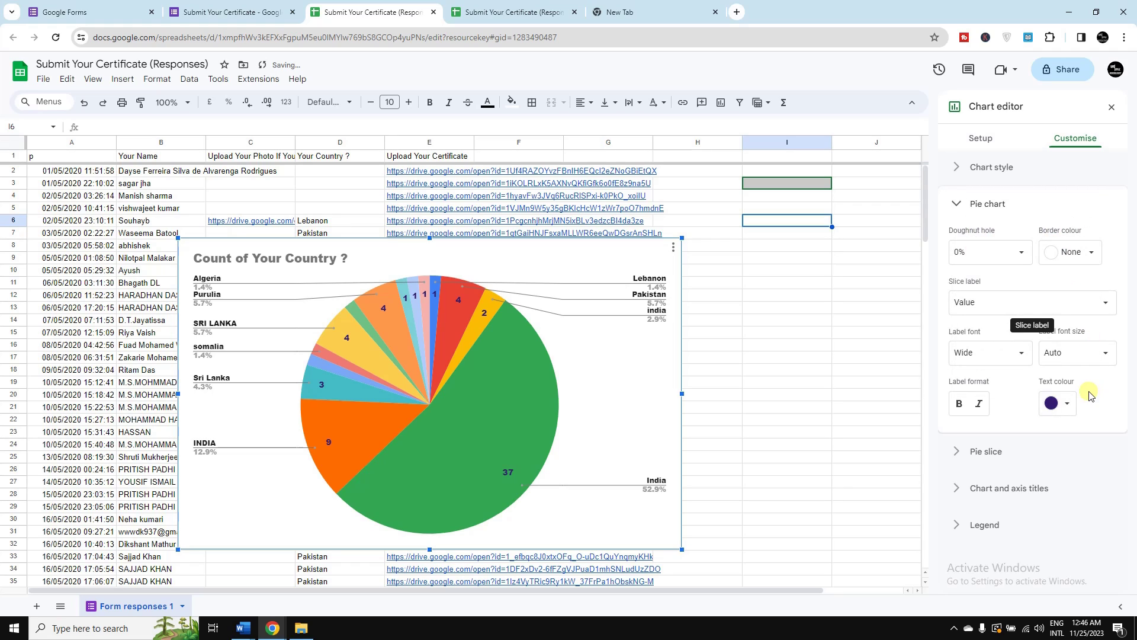
click(1067, 402)
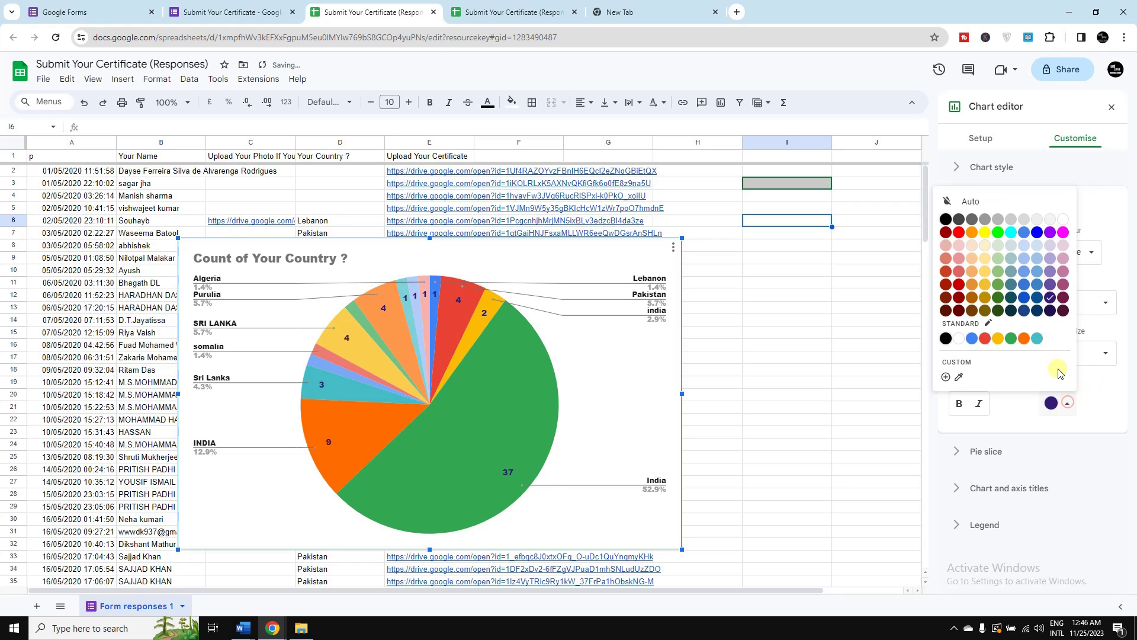
click(969, 201)
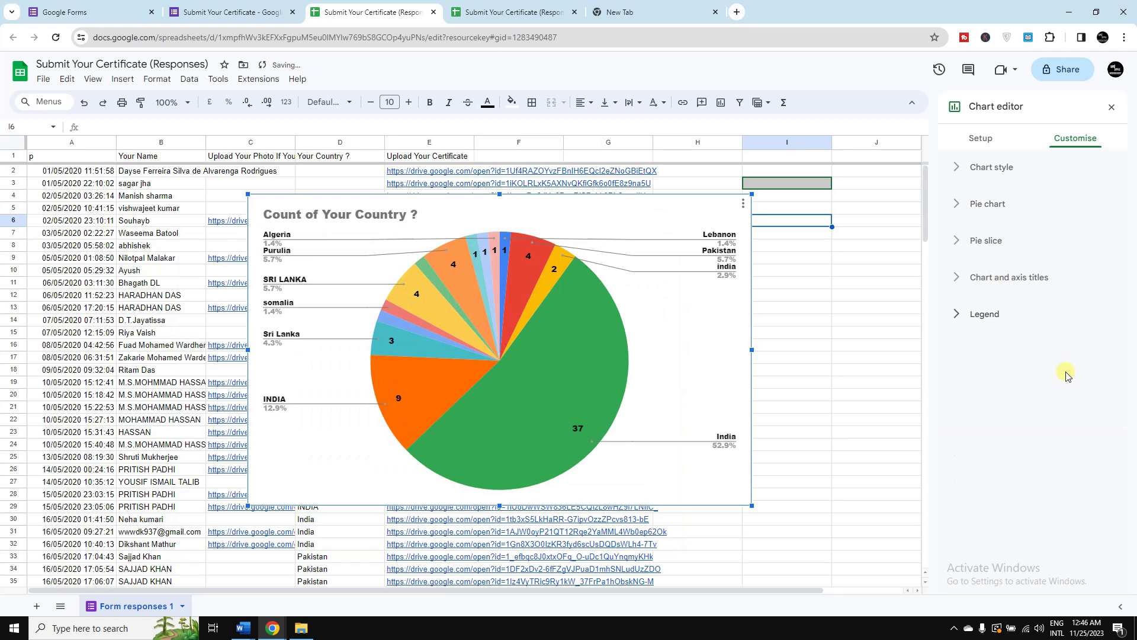
Expand the Chart and axis titles and Legend sections in the Customise settings
click(958, 277)
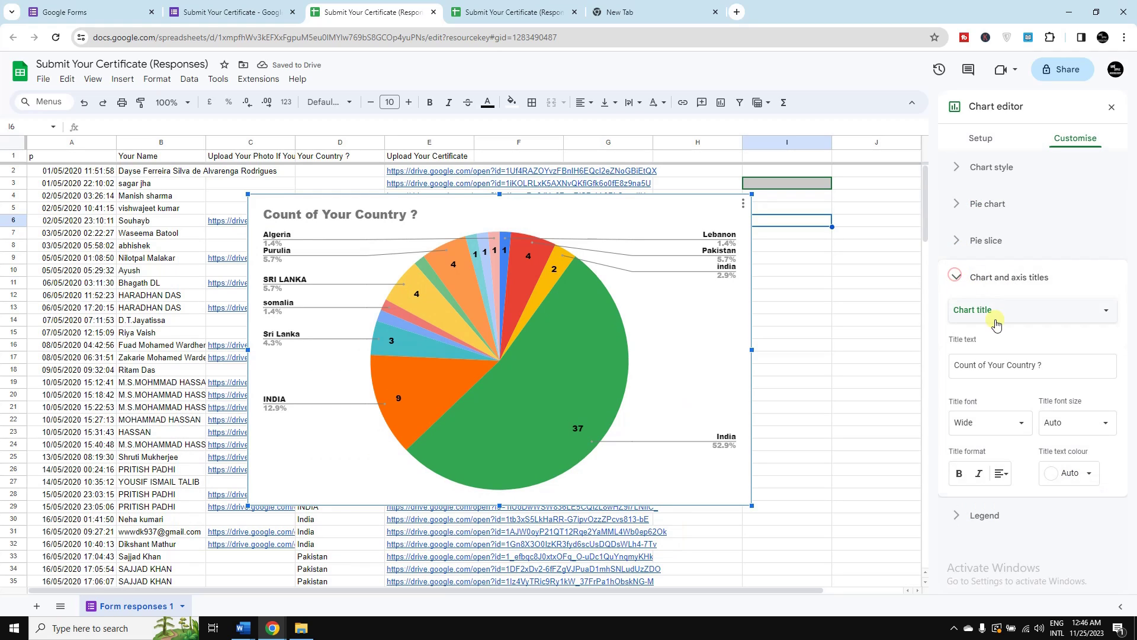
click(952, 521)
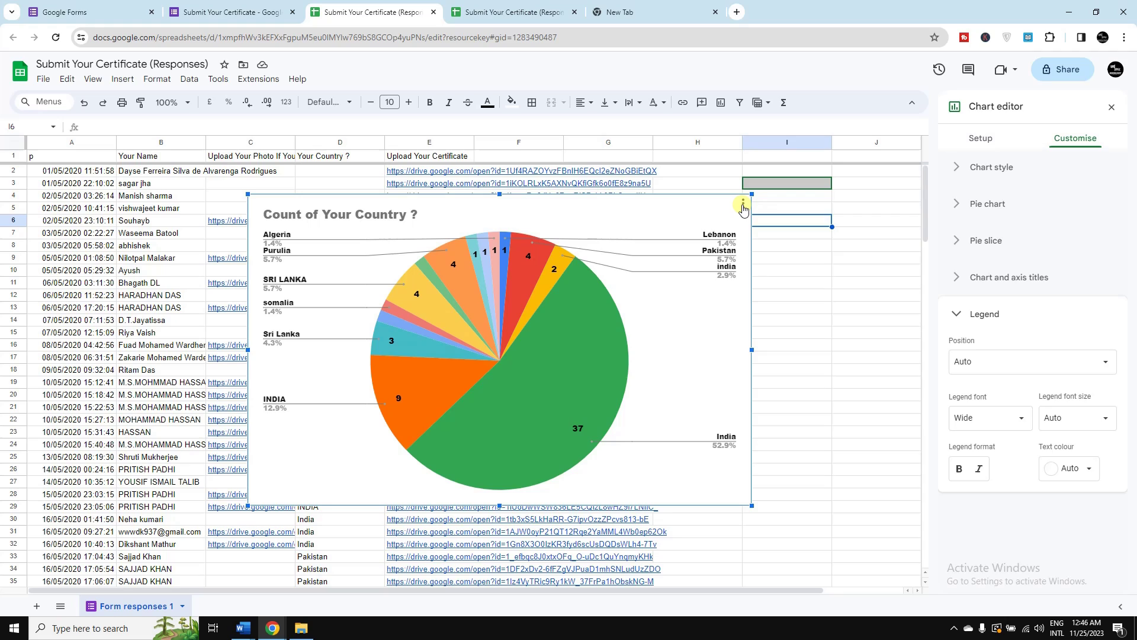
Copy the country pie chart with Copy chart from its options menu
click(744, 205)
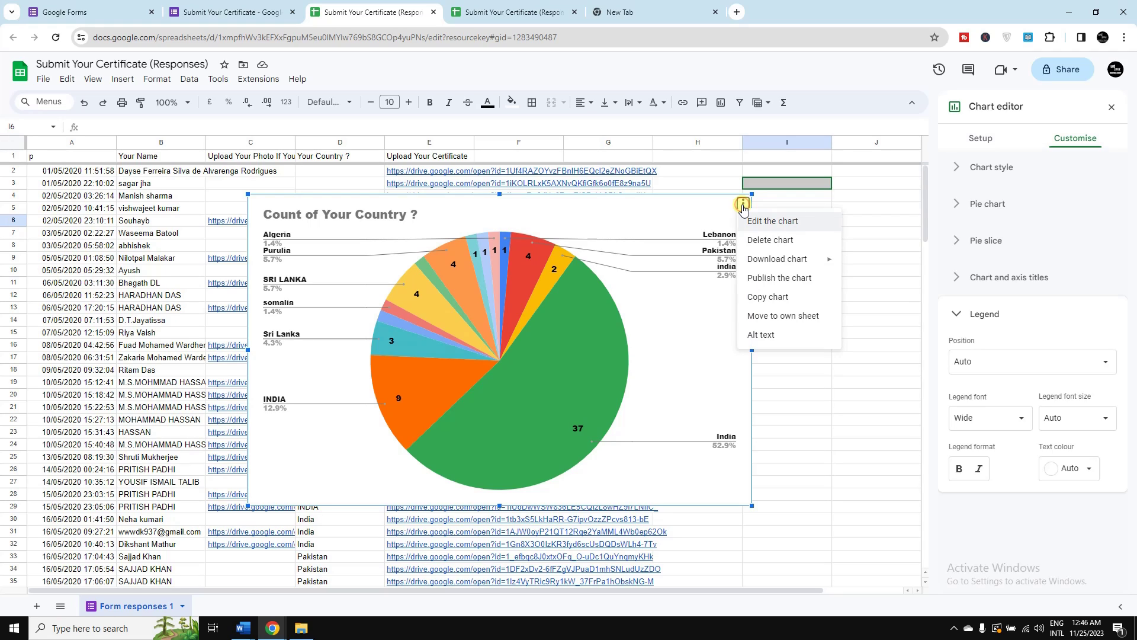
mouse_move(773, 264)
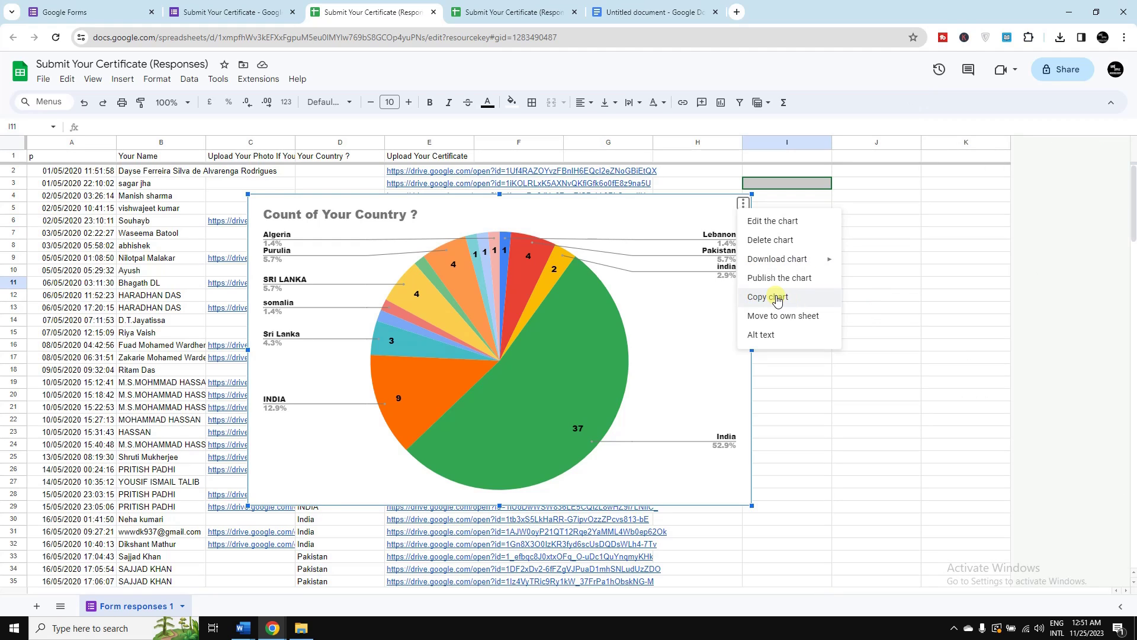
click(770, 298)
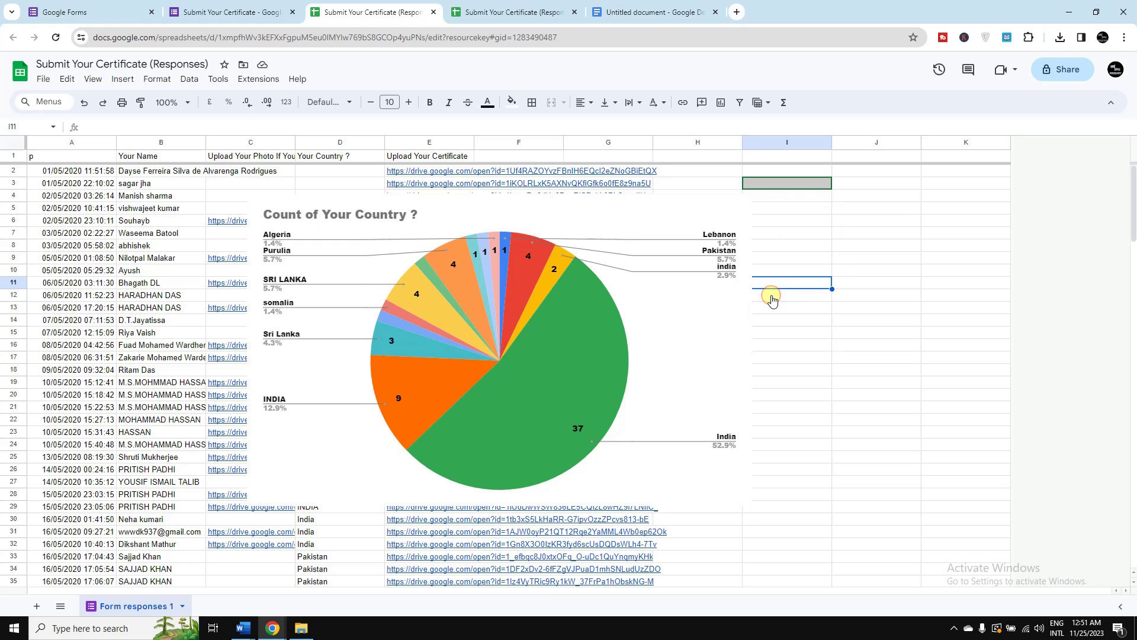
Paste the pie chart into the Untitled document, enlarge it to page width, and add a line below
click(657, 13)
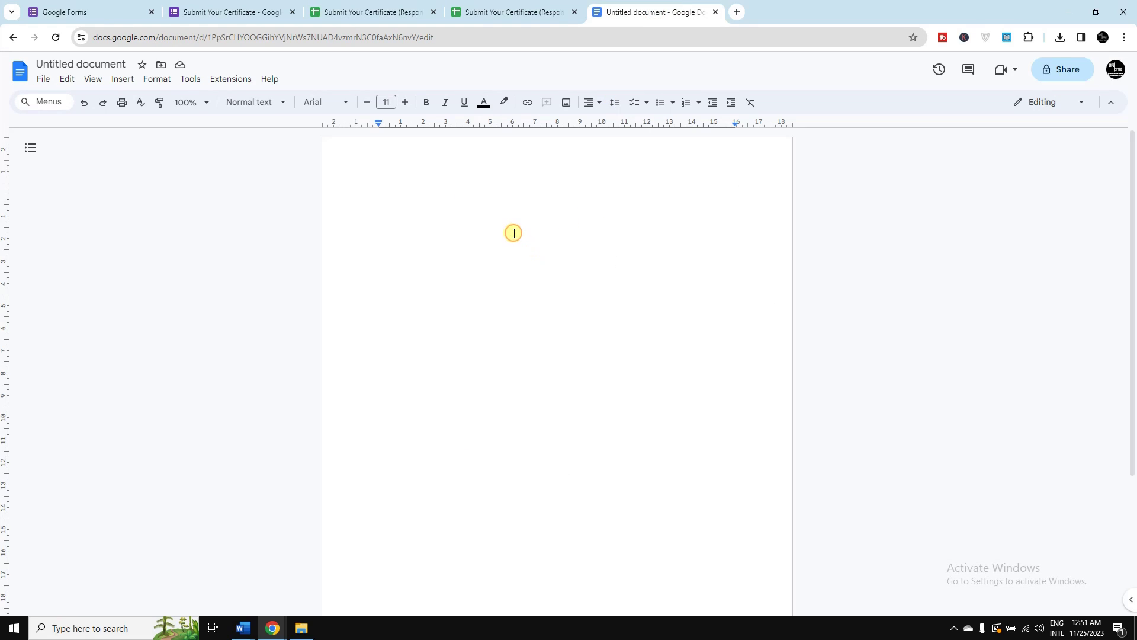
key(ctrl+v)
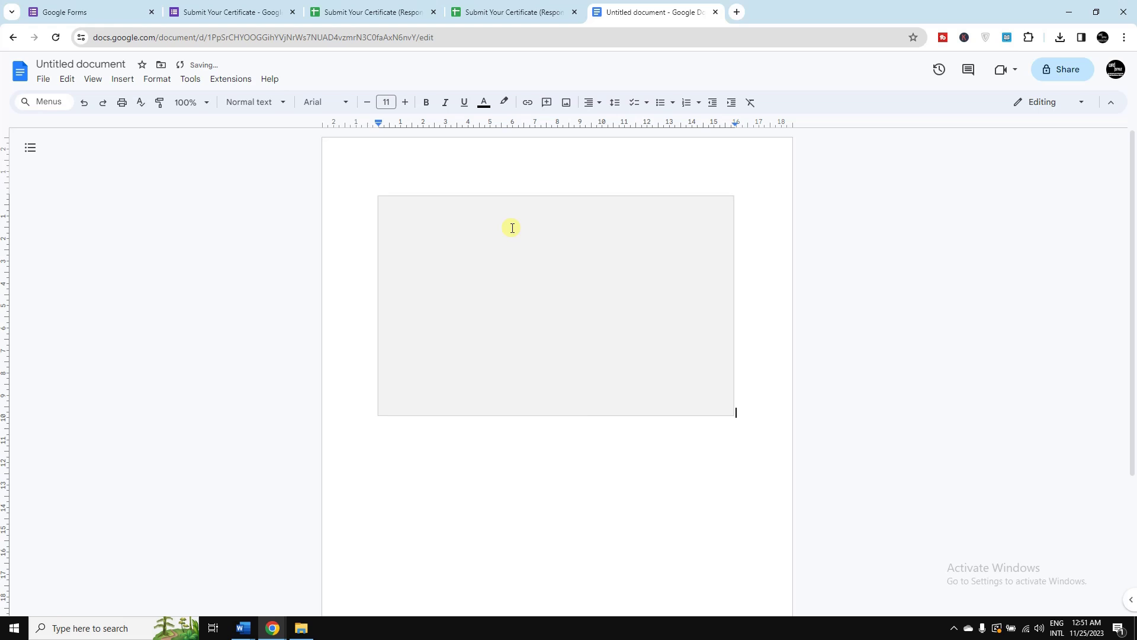
click(544, 270)
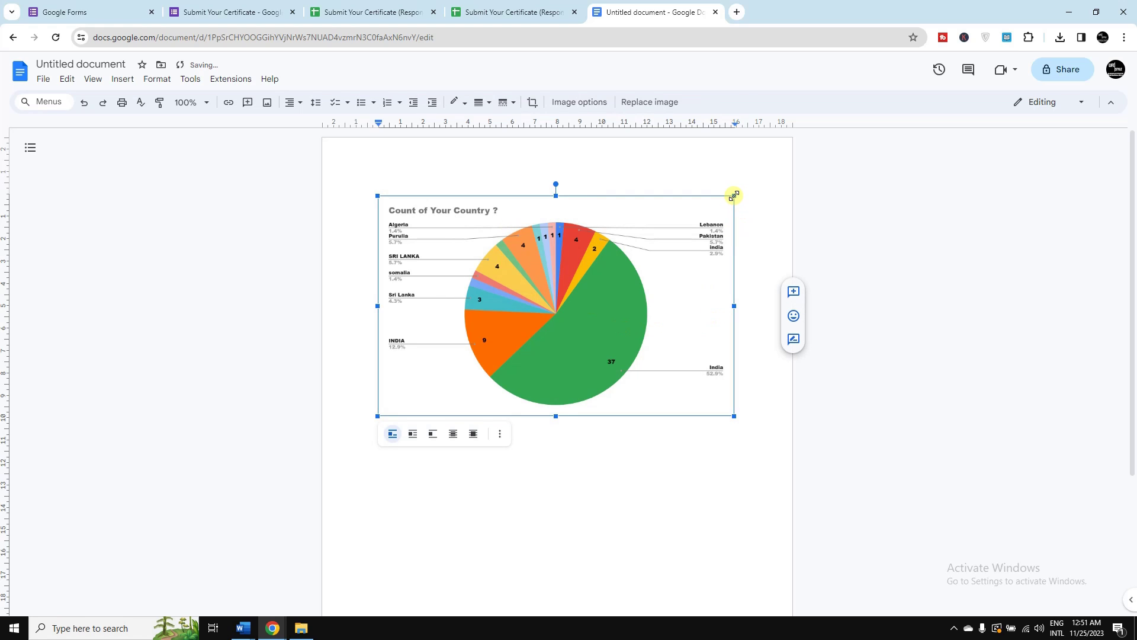
drag(734, 196, 783, 166)
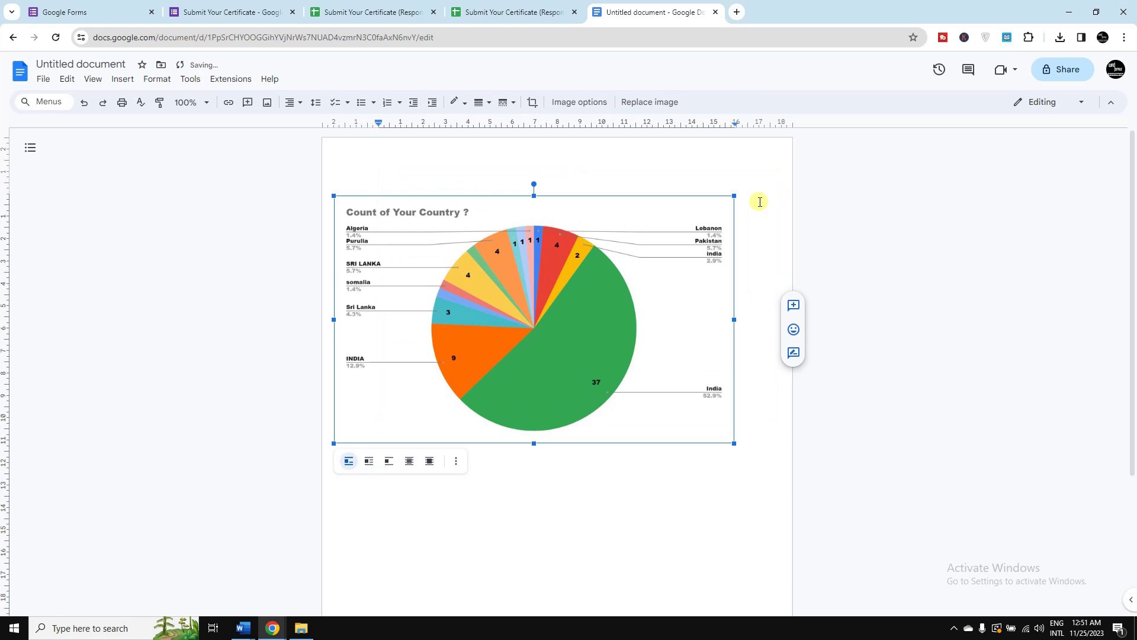
click(840, 208)
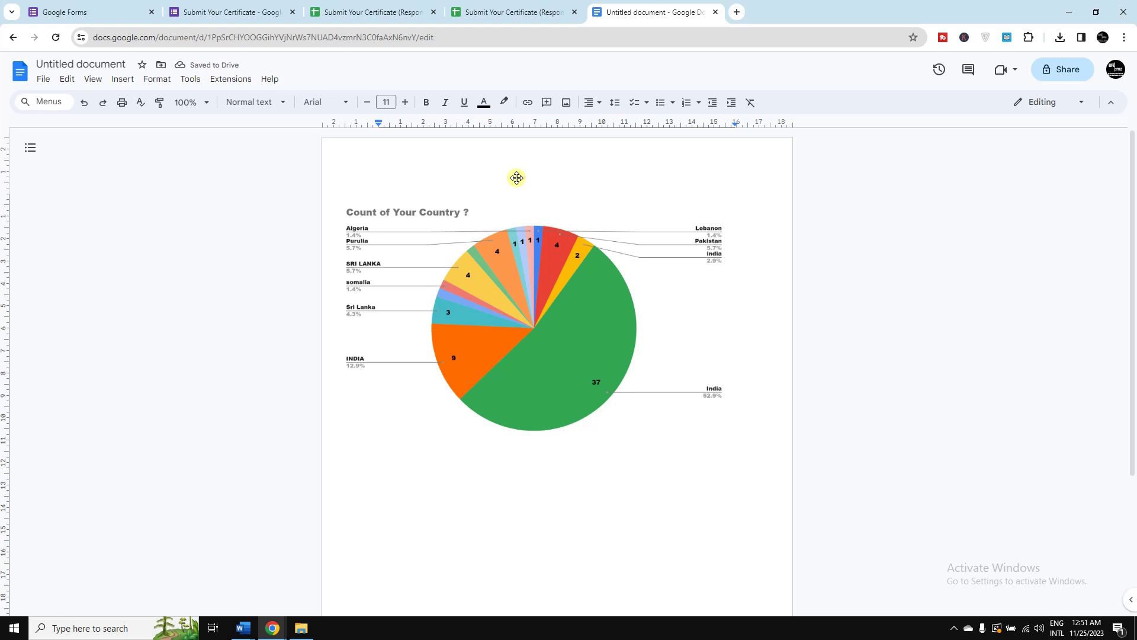
click(501, 265)
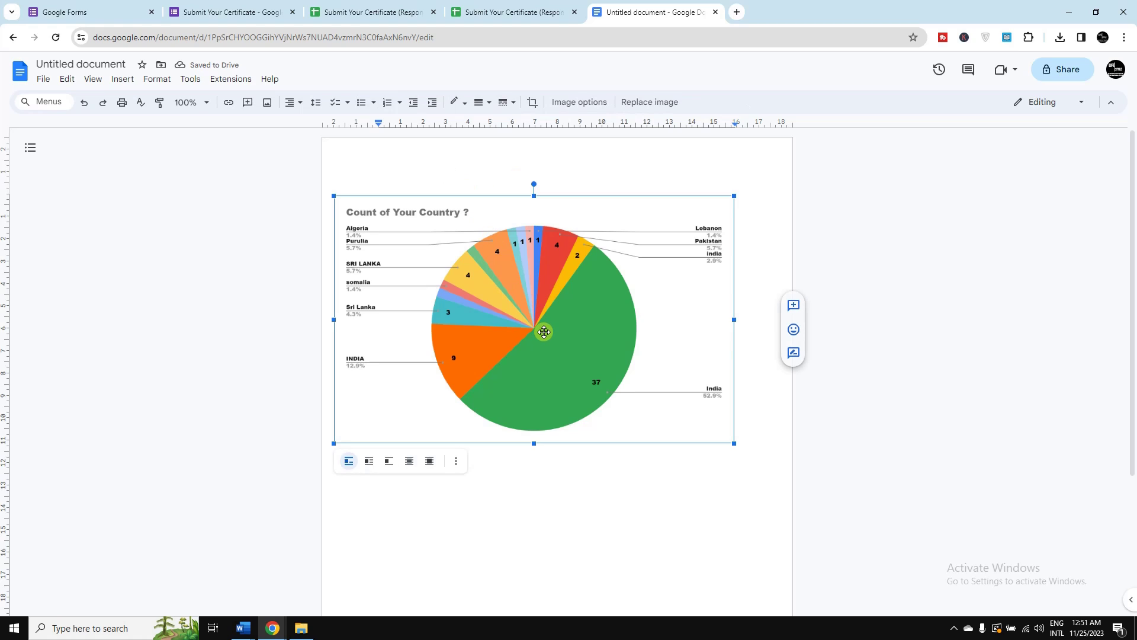
click(790, 212)
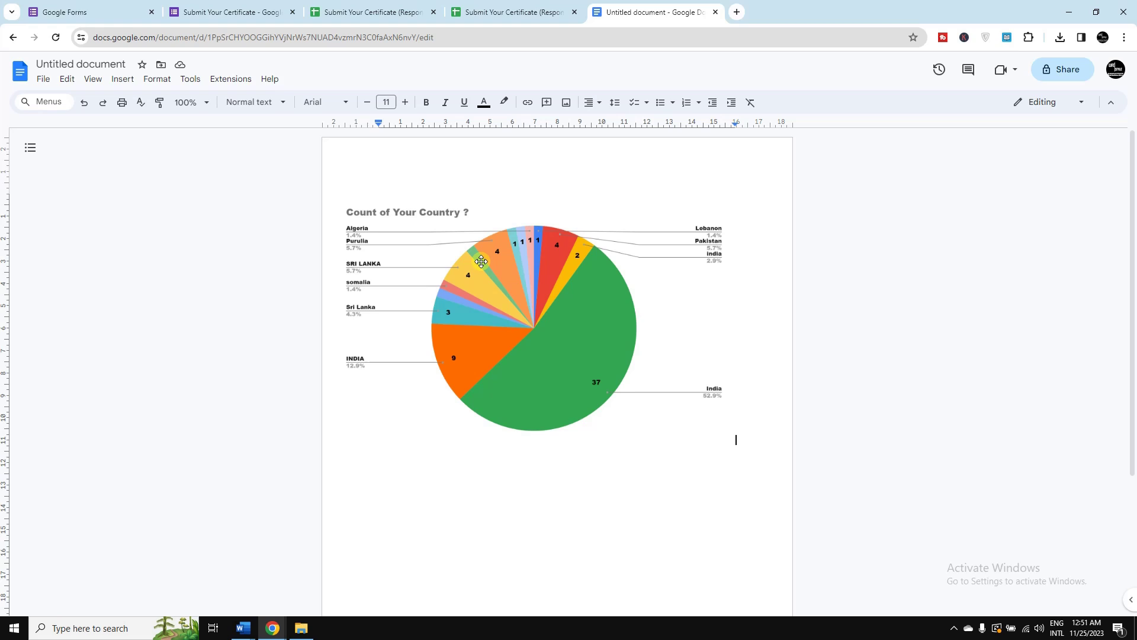
key(Return)
text(p)
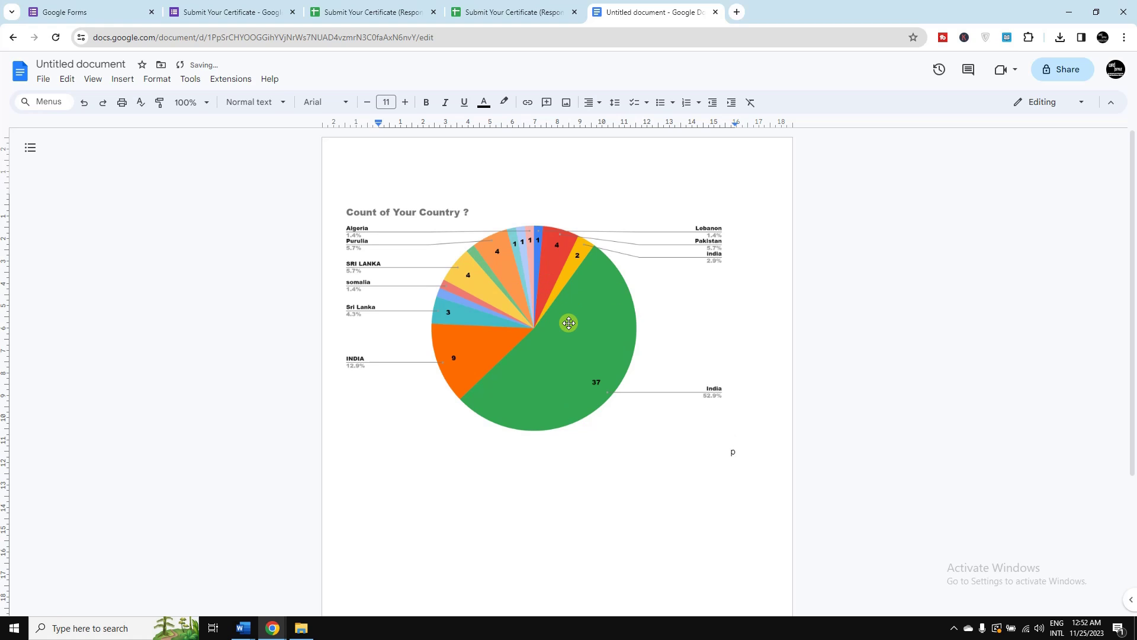